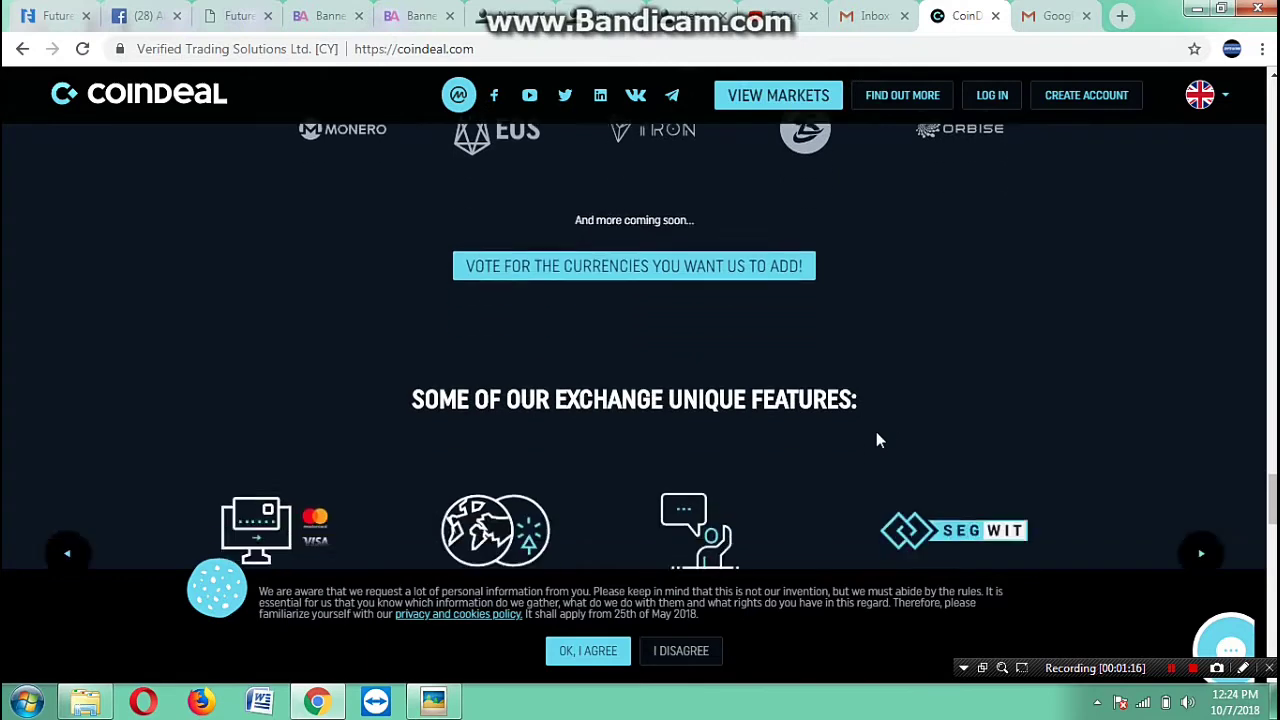
{"action": "scroll", "coordinate": [876, 440], "scroll_direction": "down", "scroll_amount": 9}
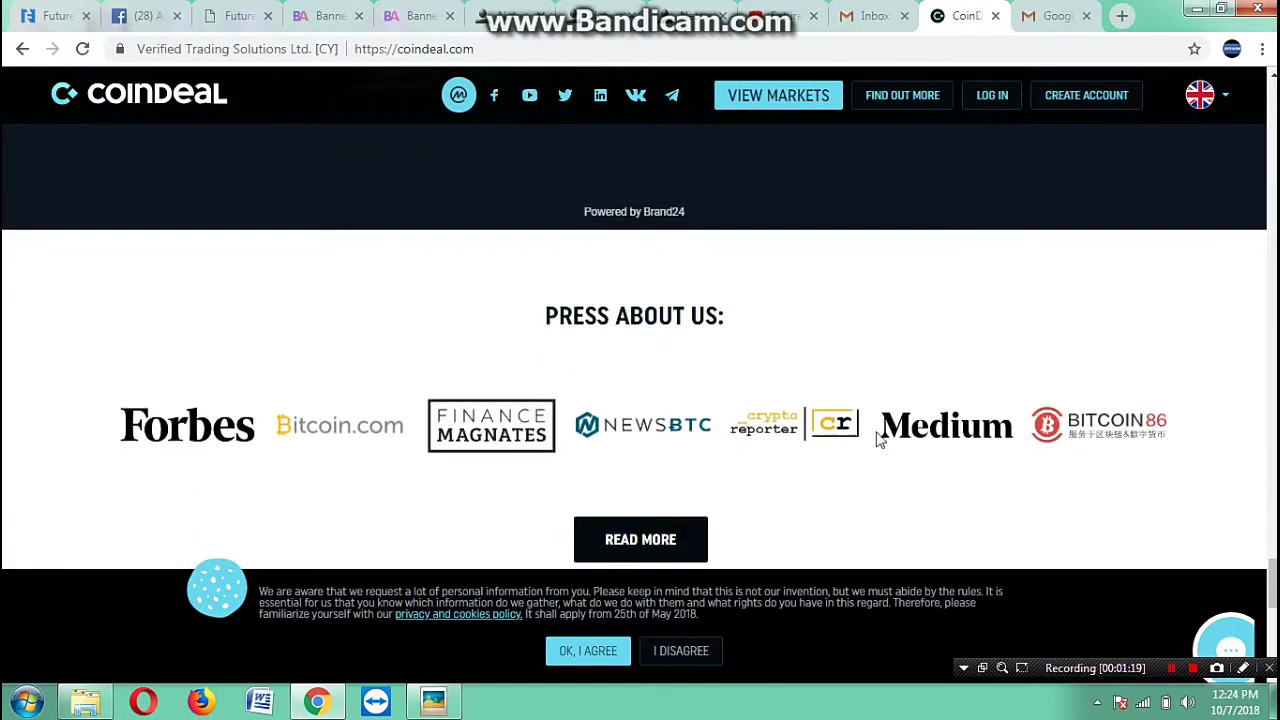
{"action": "scroll", "coordinate": [876, 440], "scroll_direction": "down", "scroll_amount": 1}
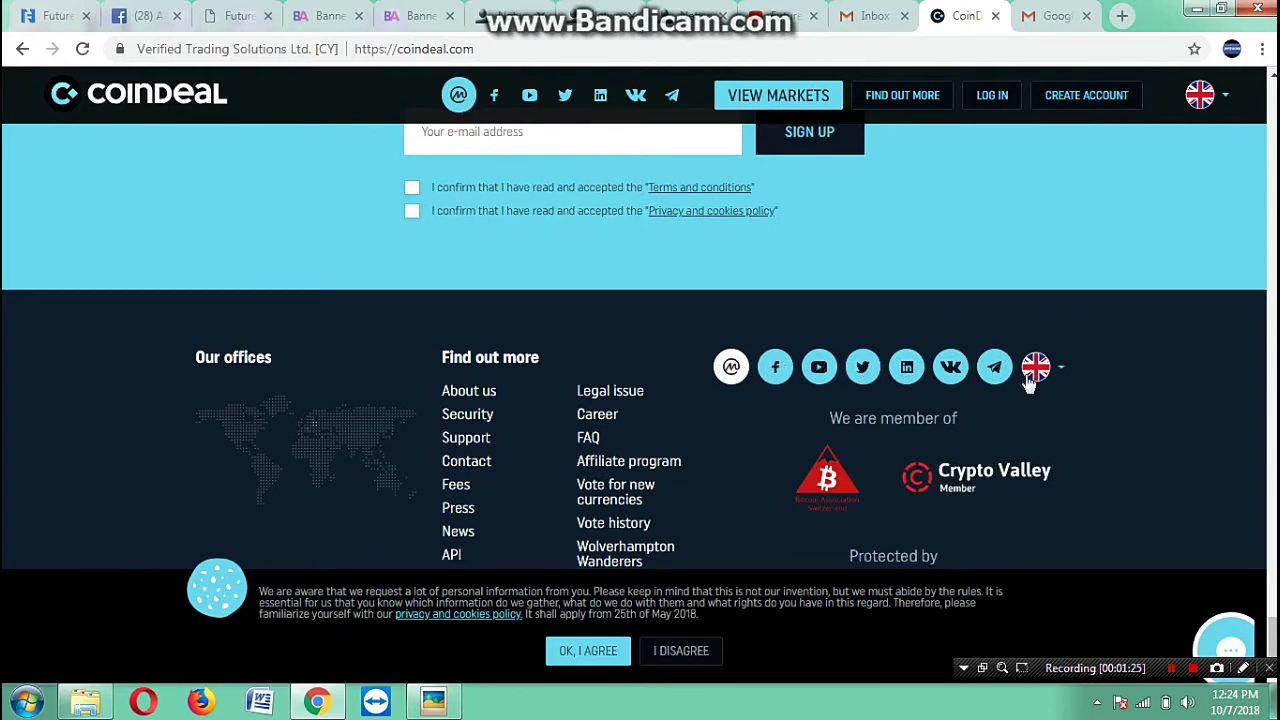
{"action": "scroll", "coordinate": [543, 344], "scroll_direction": "up", "scroll_amount": 3}
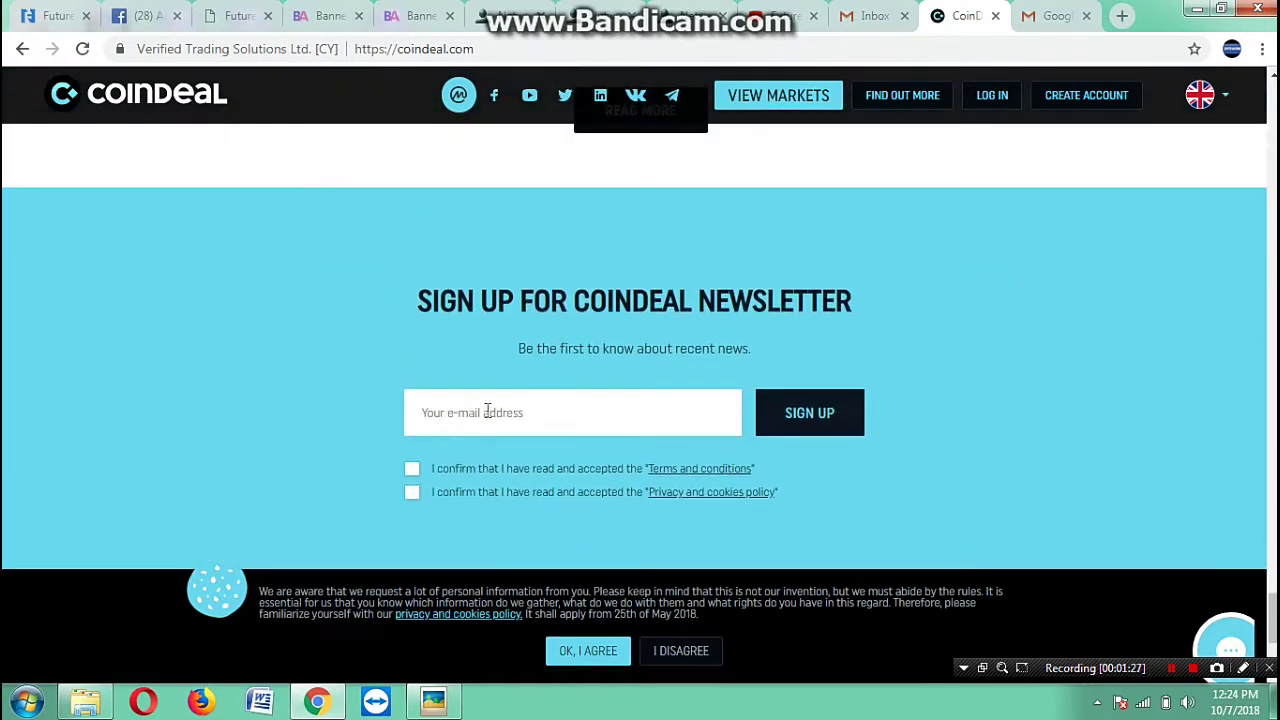
{"action": "left_click", "coordinate": [615, 409]}
{"action": "scroll", "coordinate": [549, 416], "scroll_direction": "up", "scroll_amount": 6}
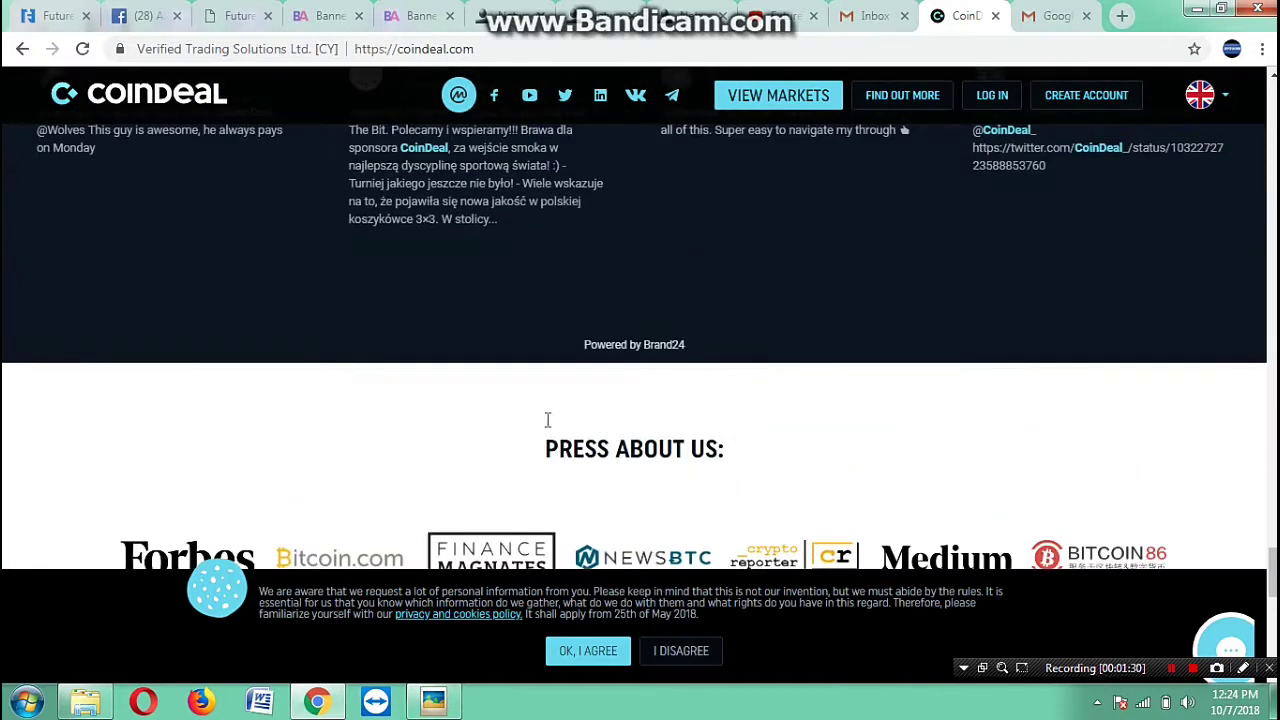
{"action": "scroll", "coordinate": [546, 426], "scroll_direction": "up", "scroll_amount": 10}
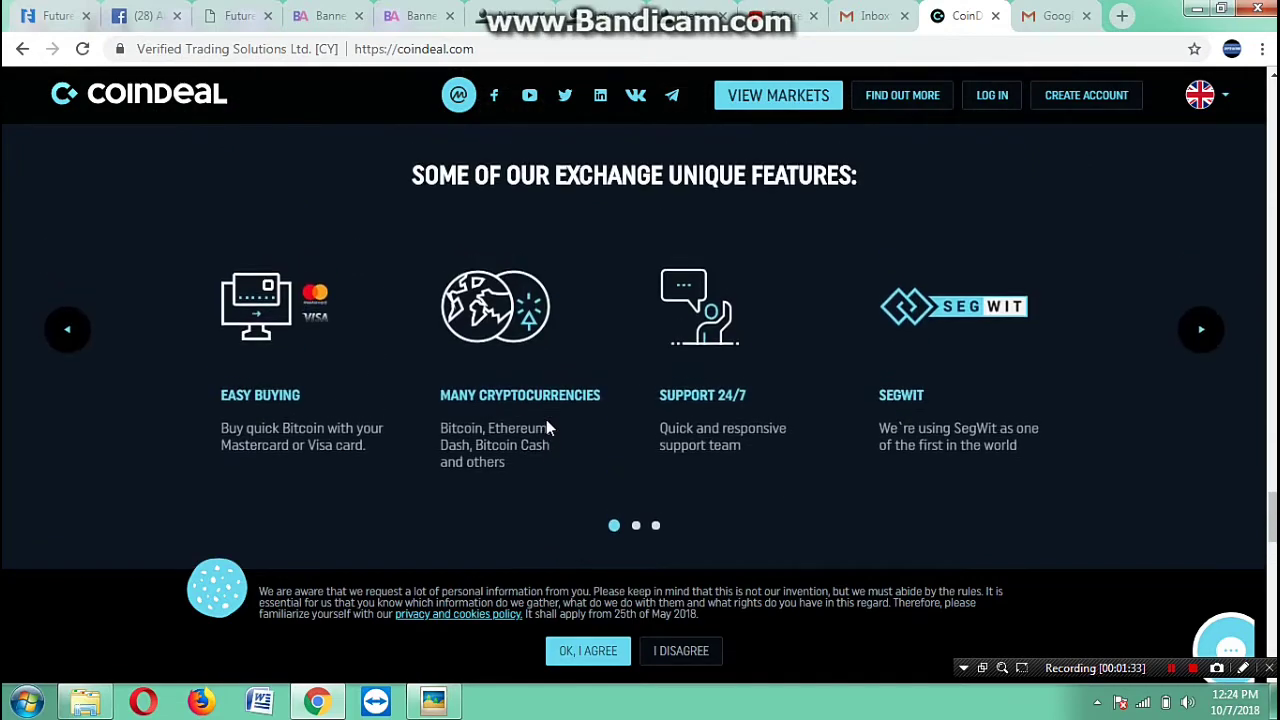
{"action": "scroll", "coordinate": [547, 427], "scroll_direction": "up", "scroll_amount": 10}
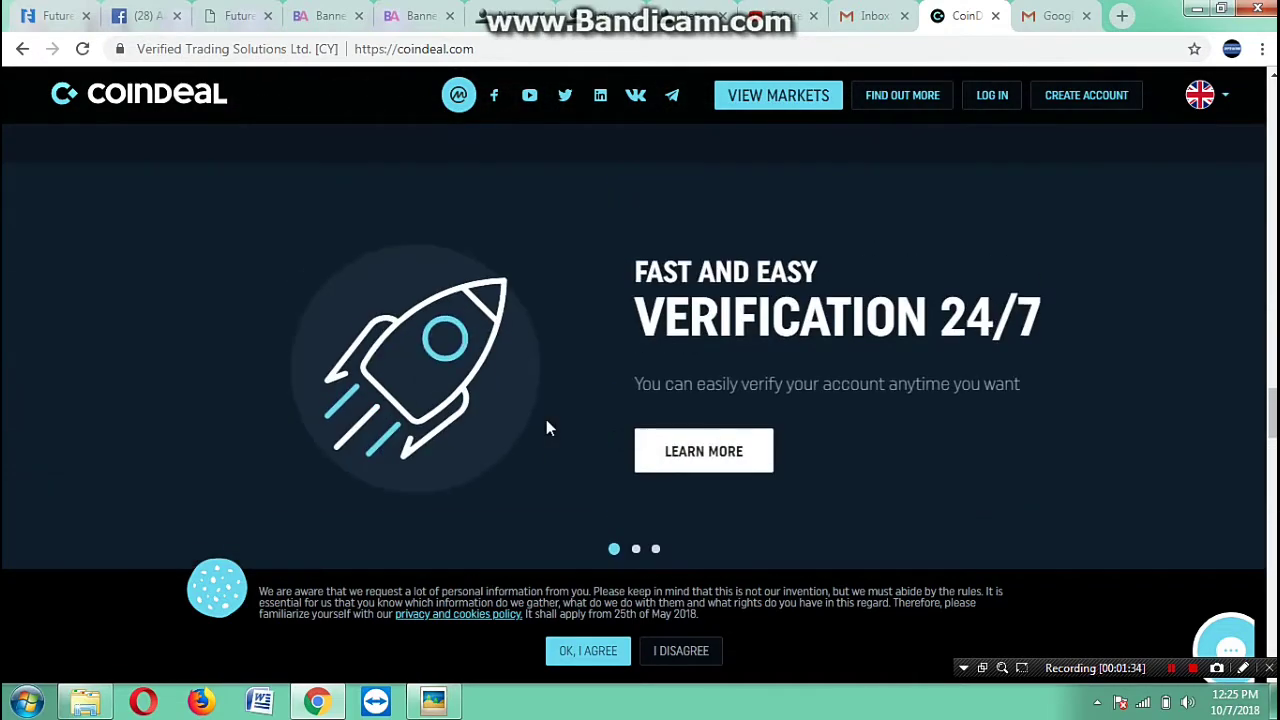
{"action": "scroll", "coordinate": [546, 428], "scroll_direction": "up", "scroll_amount": 10}
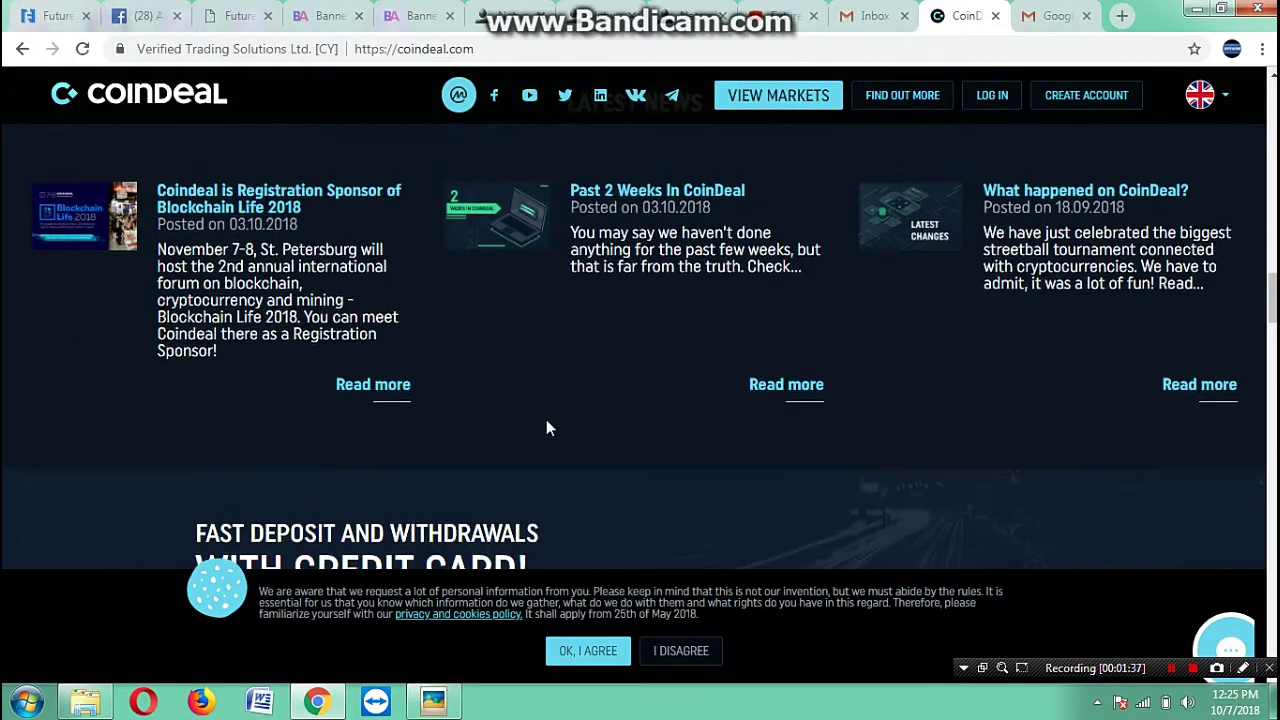
{"action": "scroll", "coordinate": [546, 428], "scroll_direction": "up", "scroll_amount": 10}
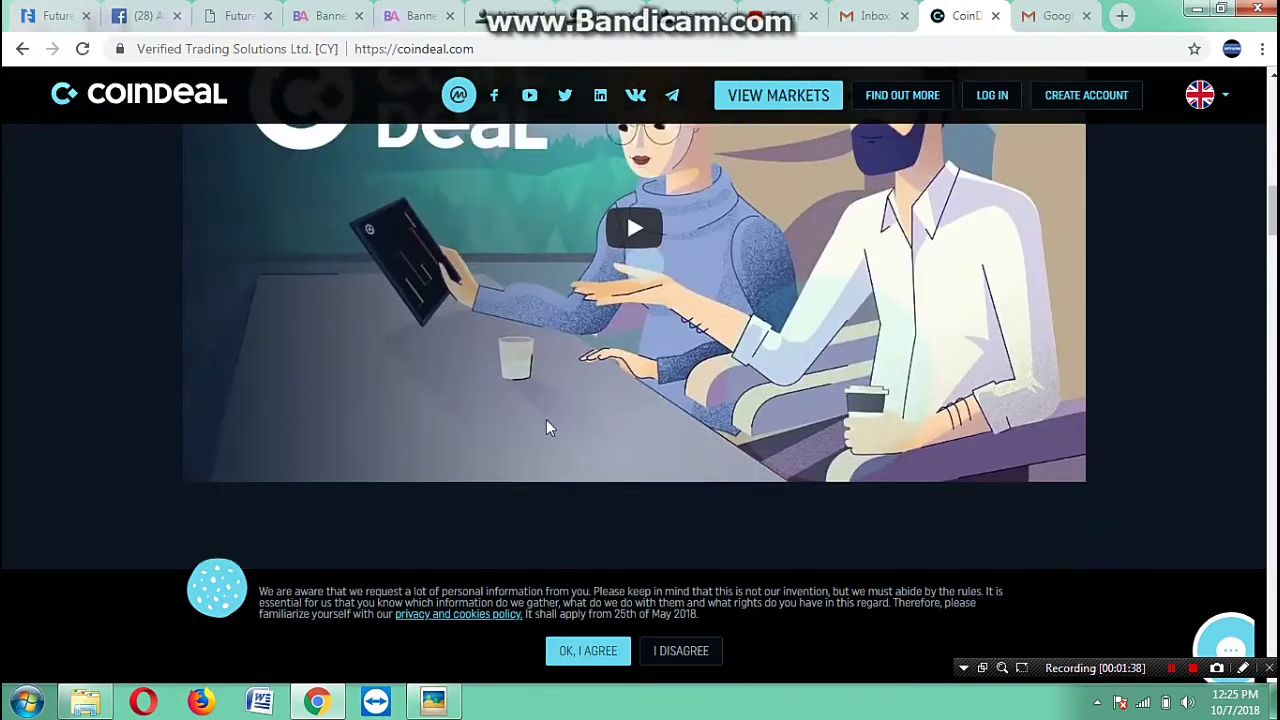
{"action": "scroll", "coordinate": [547, 428], "scroll_direction": "up", "scroll_amount": 5}
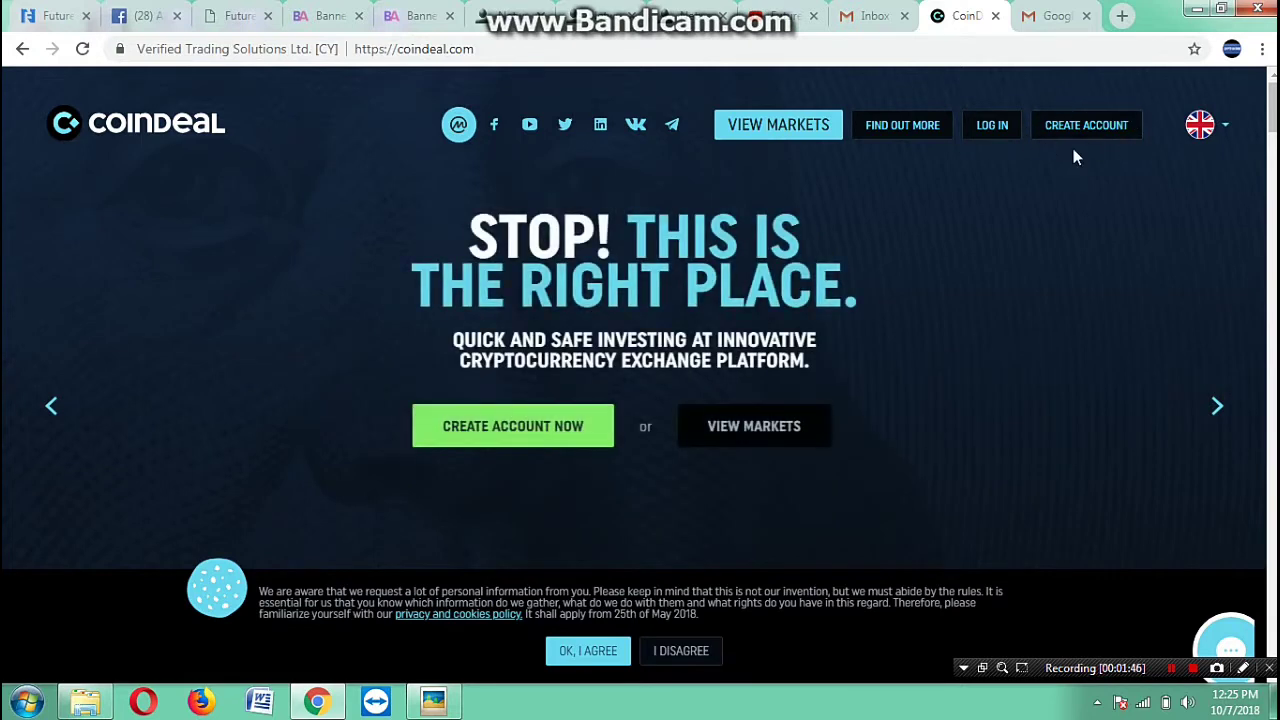
Open the Create account form and try its e-mail, password and country fields, keeping United States.
{"action": "left_click", "coordinate": [1090, 130]}
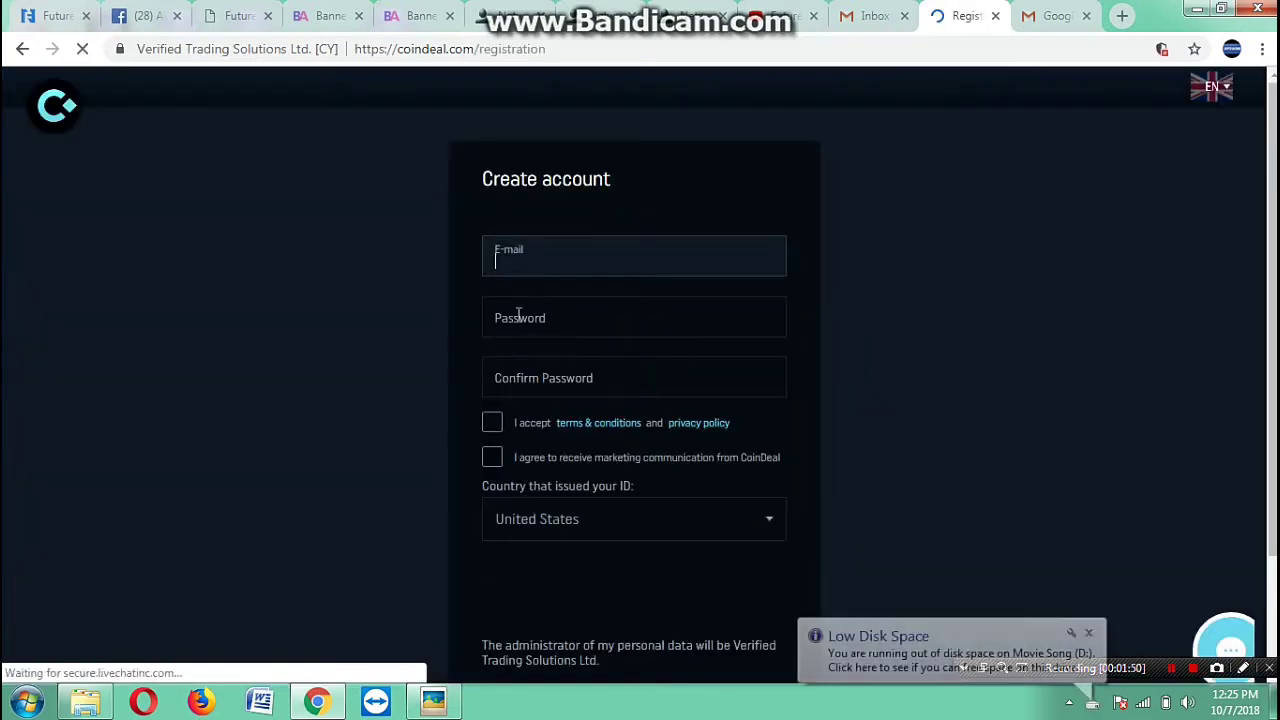
{"action": "left_click", "coordinate": [617, 261]}
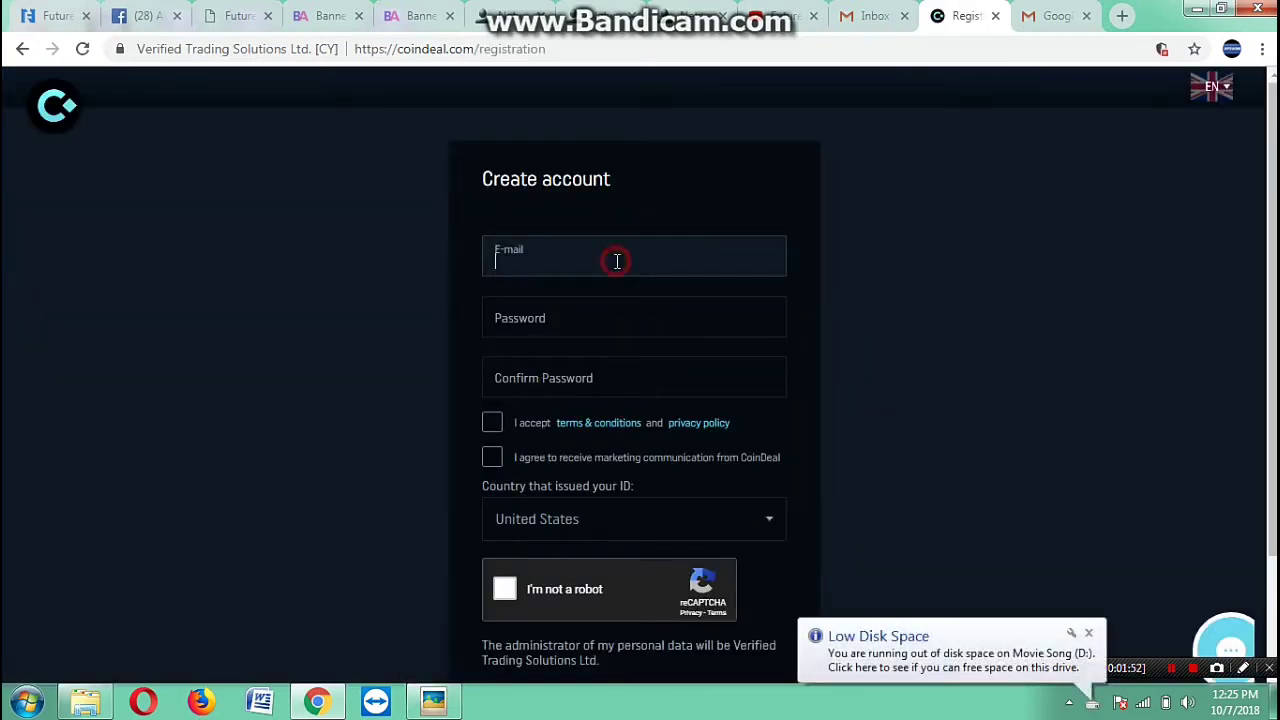
{"action": "left_click", "coordinate": [1089, 635]}
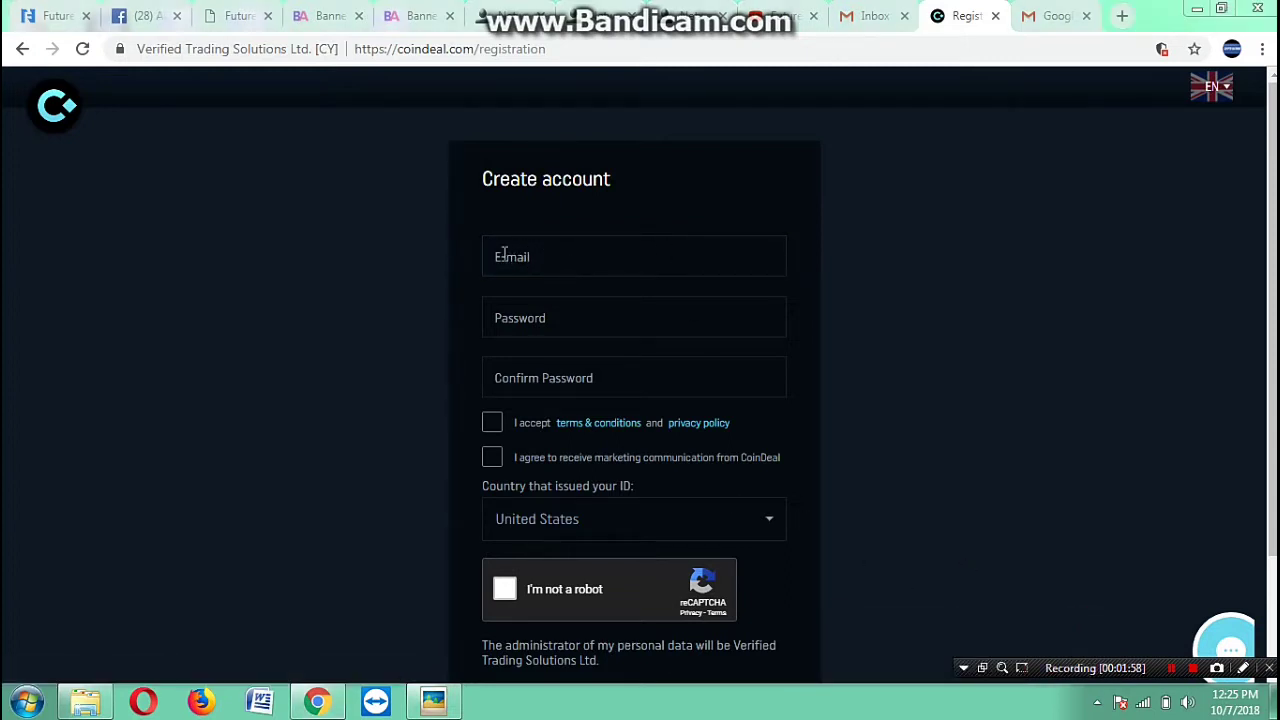
{"action": "left_click", "coordinate": [561, 321]}
{"action": "left_click", "coordinate": [563, 367]}
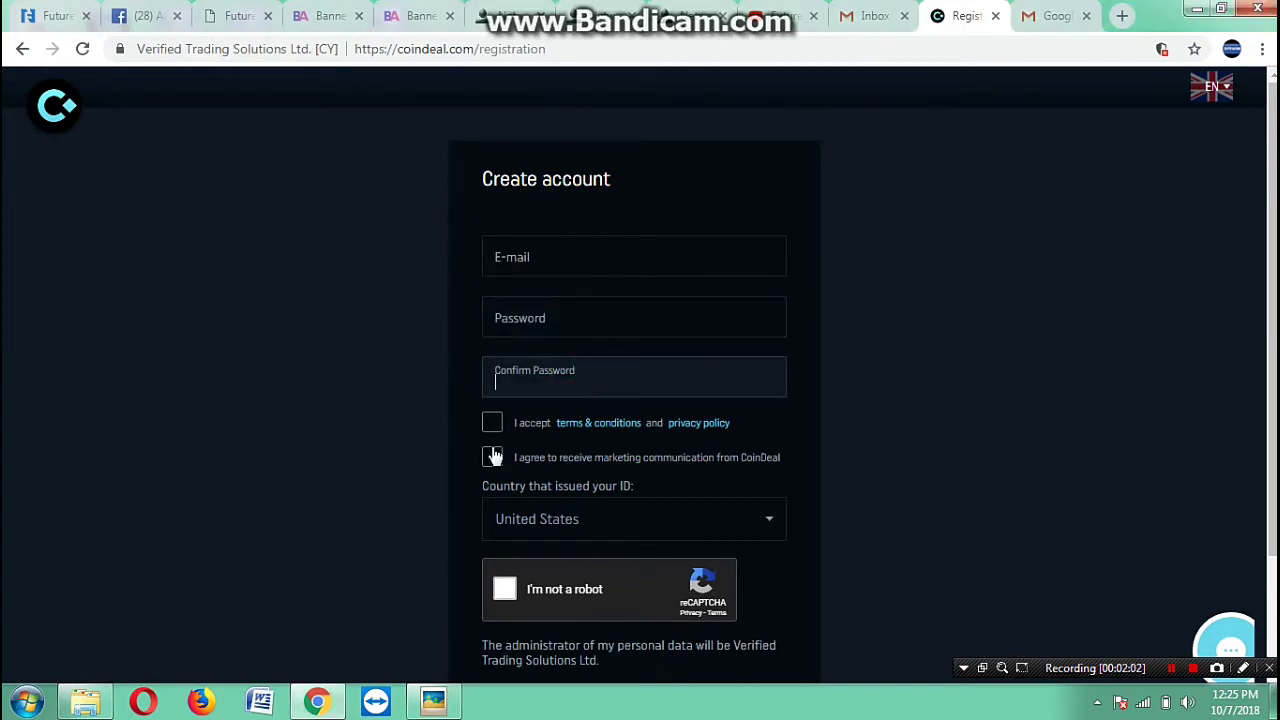
{"action": "scroll", "coordinate": [577, 594], "scroll_direction": "down", "scroll_amount": 2}
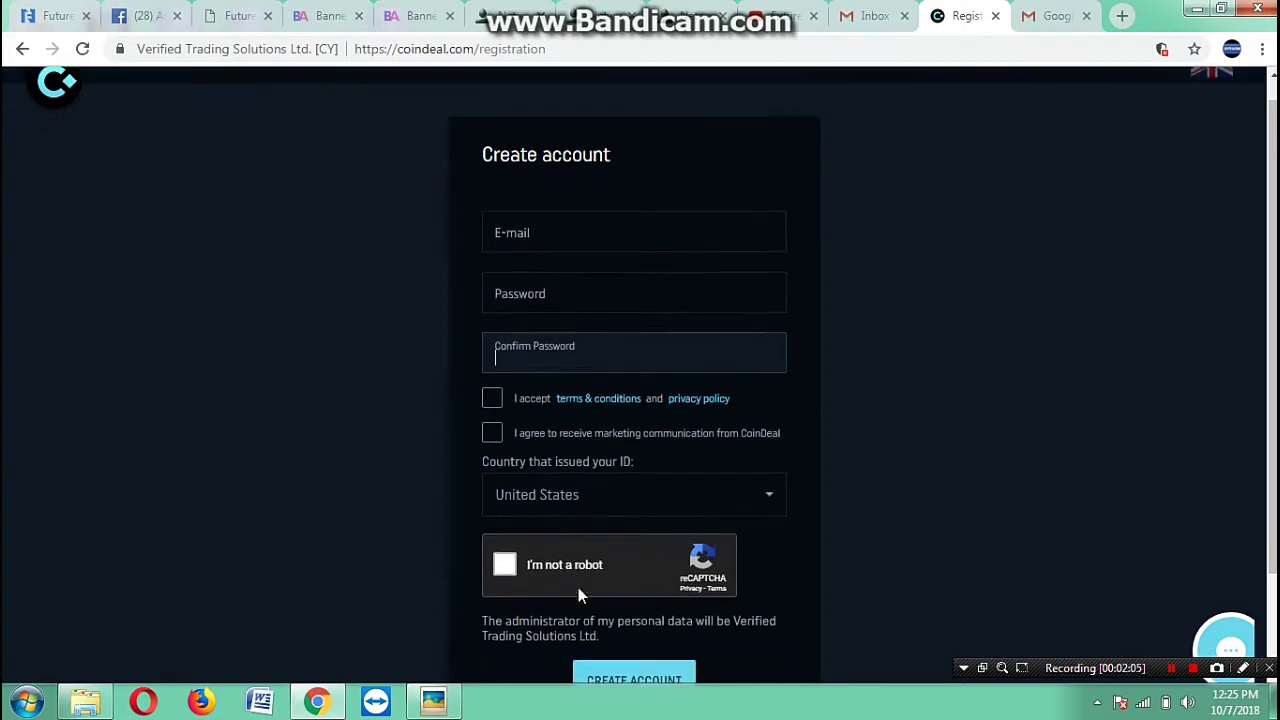
{"action": "left_click", "coordinate": [772, 378]}
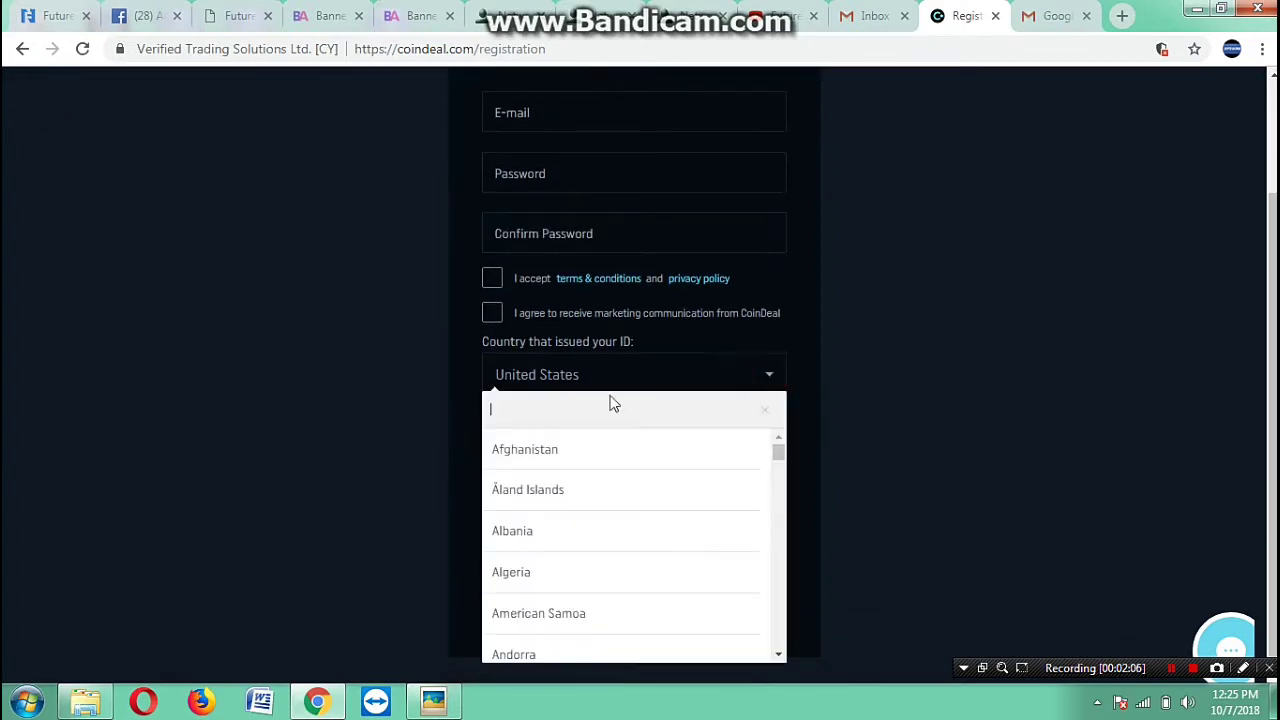
{"action": "left_click", "coordinate": [323, 383]}
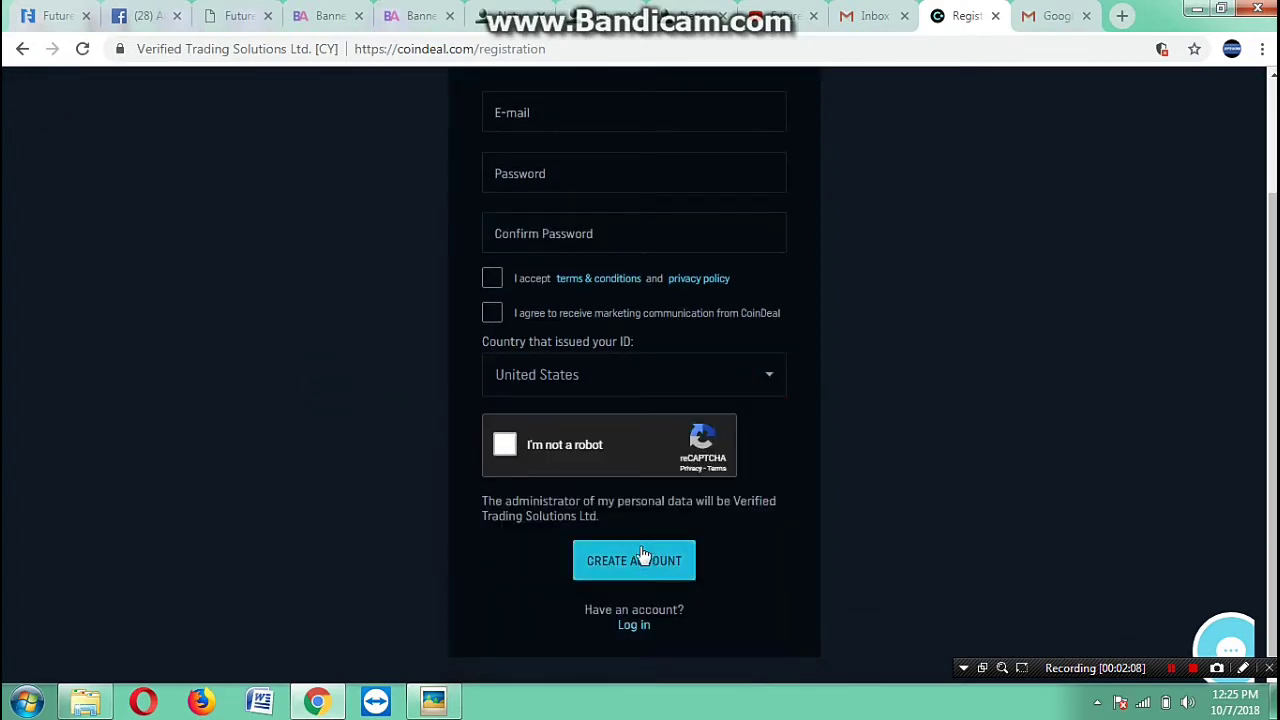
Return to the CoinDeal home page and reopen registration via CREATE ACCOUNT NOW.
{"action": "scroll", "coordinate": [556, 458], "scroll_direction": "up", "scroll_amount": 2}
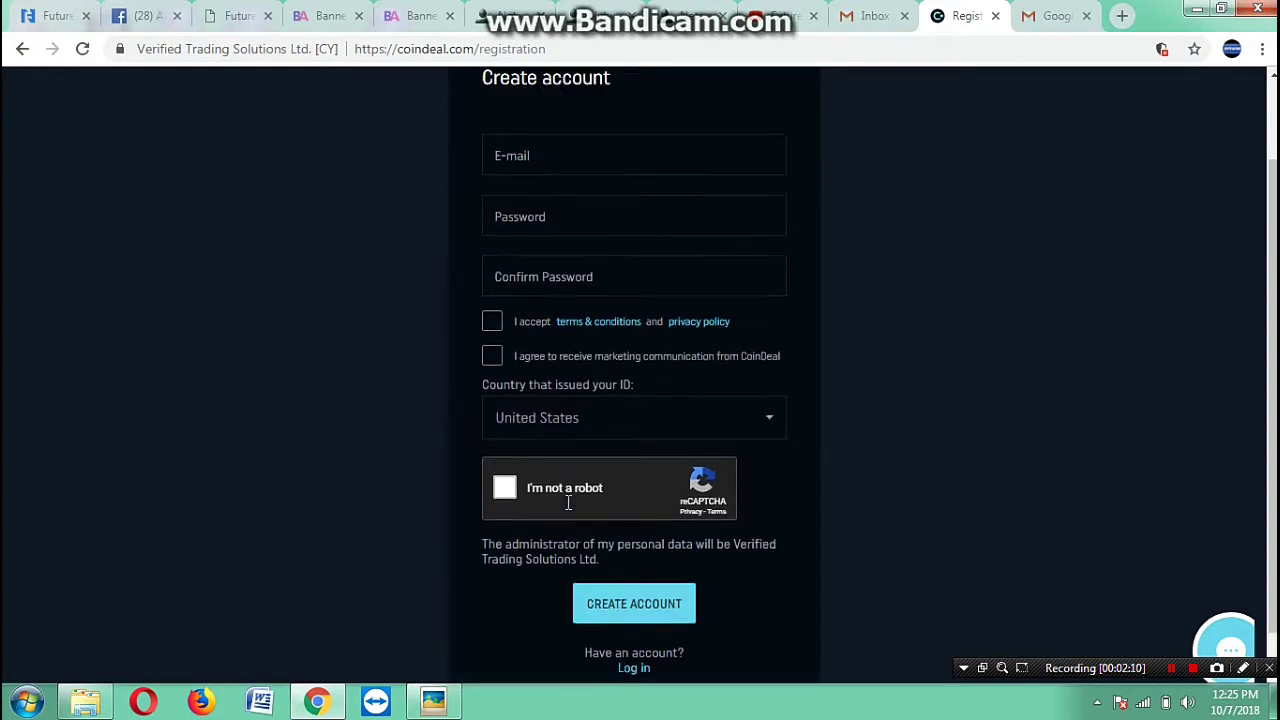
{"action": "scroll", "coordinate": [566, 505], "scroll_direction": "down", "scroll_amount": 2}
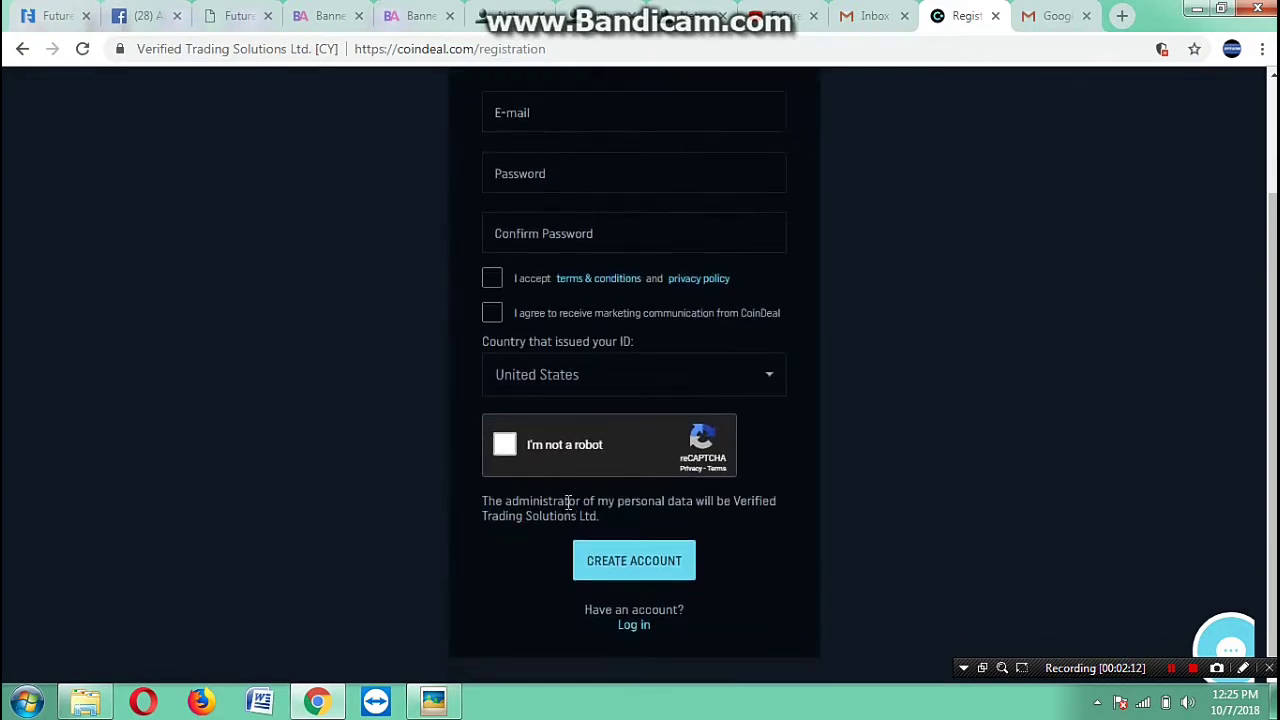
{"action": "scroll", "coordinate": [566, 505], "scroll_direction": "up", "scroll_amount": 2}
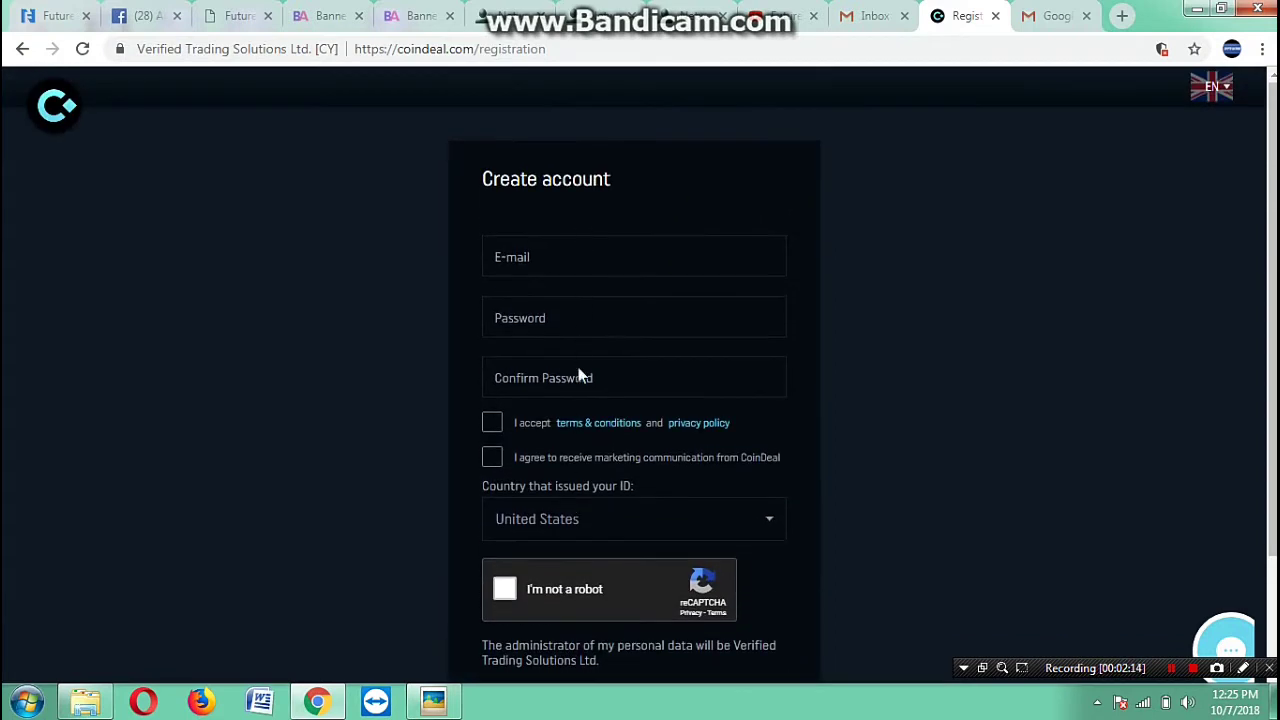
{"action": "left_click", "coordinate": [22, 50]}
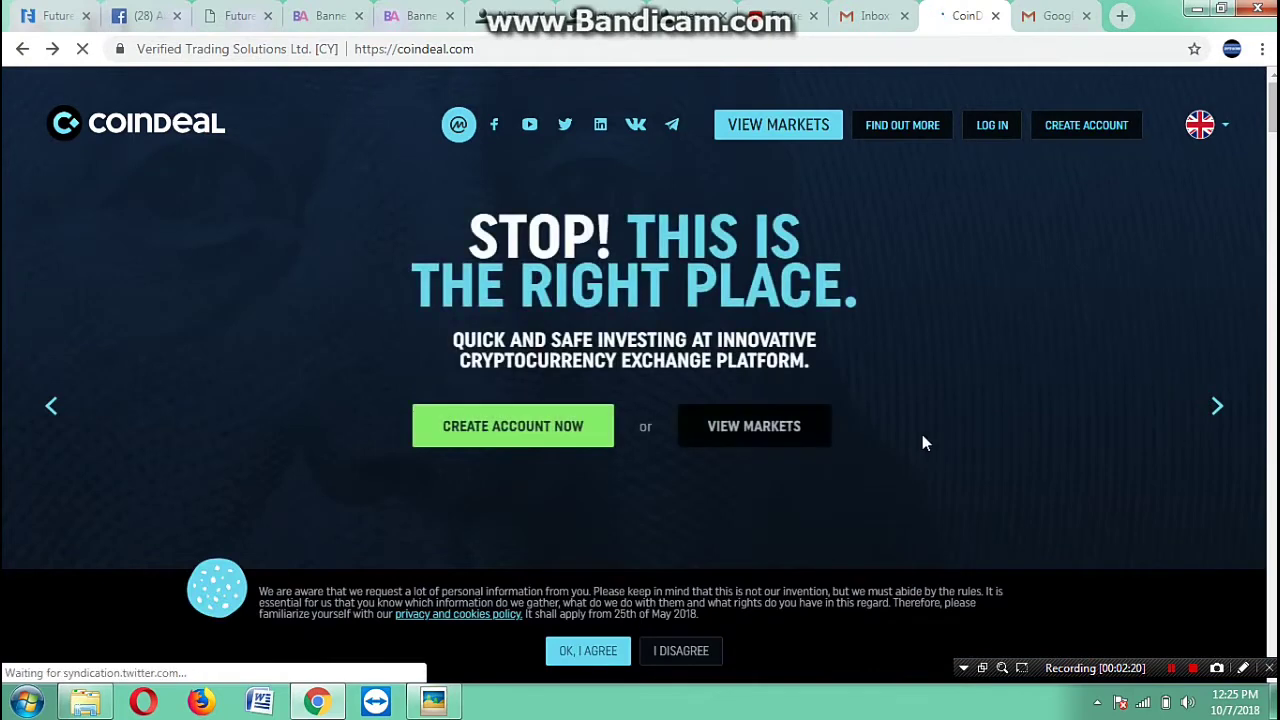
{"action": "scroll", "coordinate": [932, 462], "scroll_direction": "down", "scroll_amount": 1}
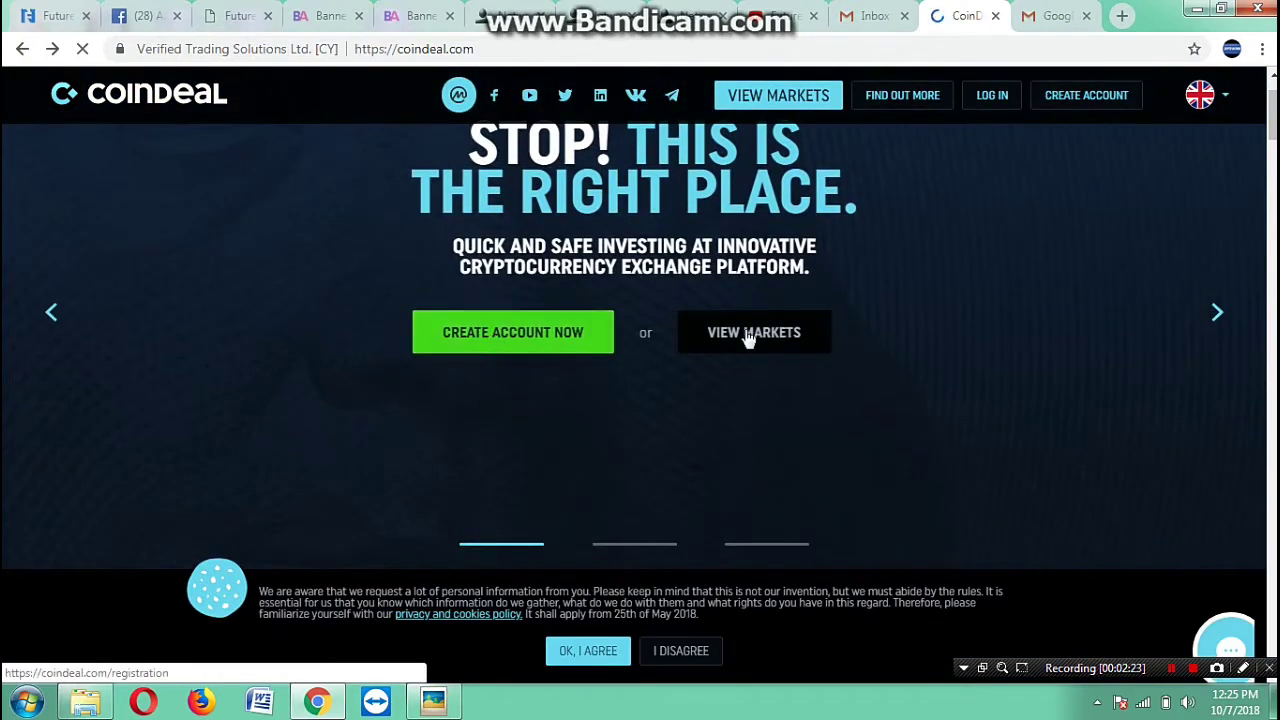
{"action": "left_click", "coordinate": [458, 342]}
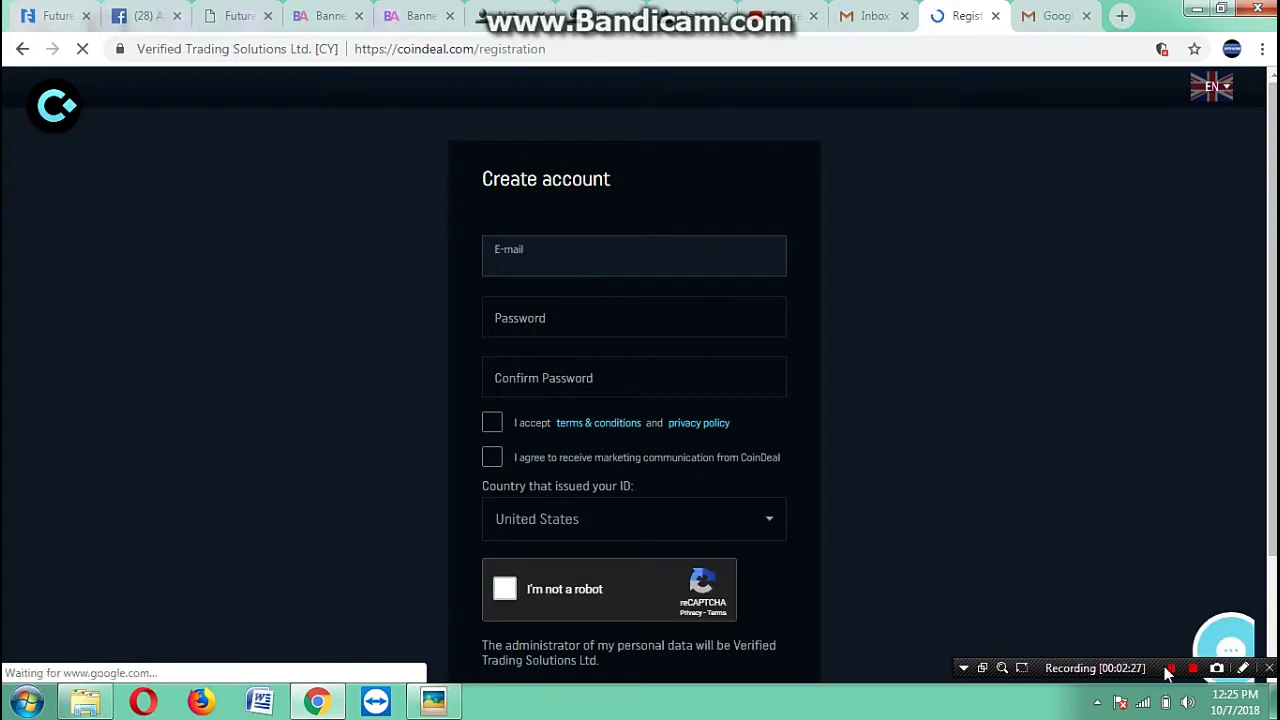
Submit the registration, highlight the 'Activate your account' instructions, and view the activation e-mail screenshot.
{"action": "left_click", "coordinate": [1172, 668]}
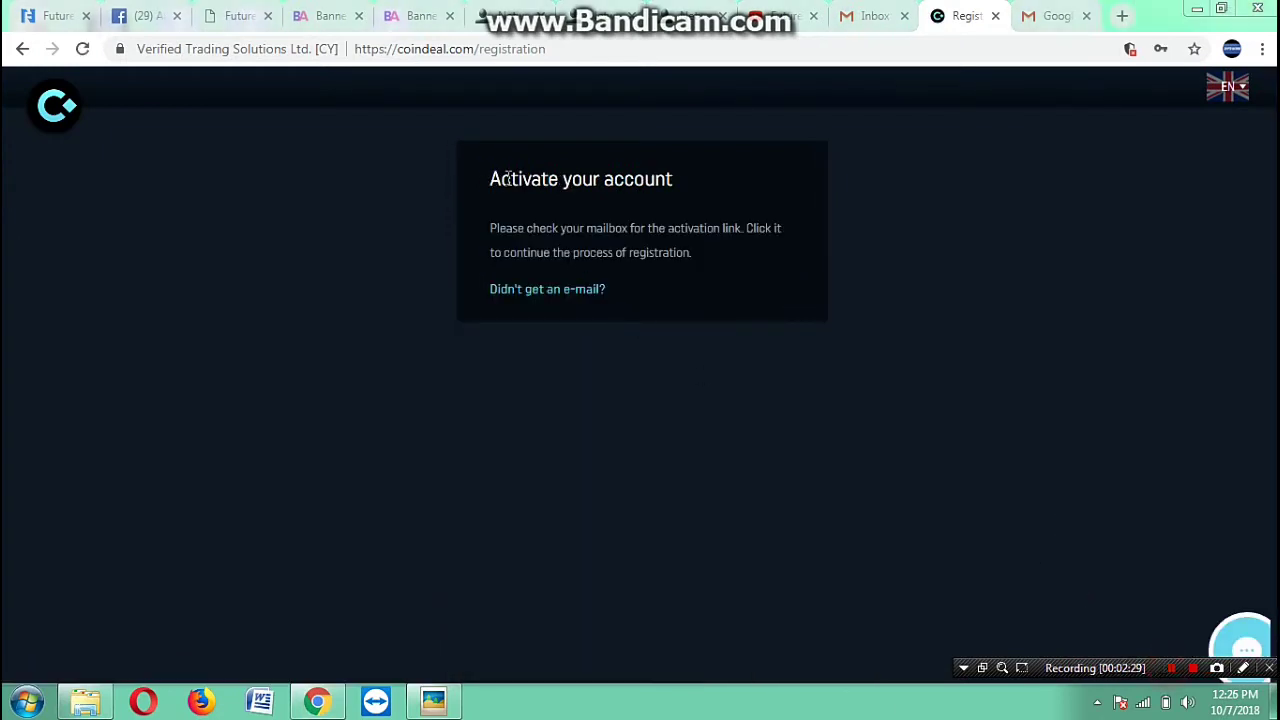
{"action": "left_click_drag", "start_coordinate": [489, 178], "coordinate": [677, 180]}
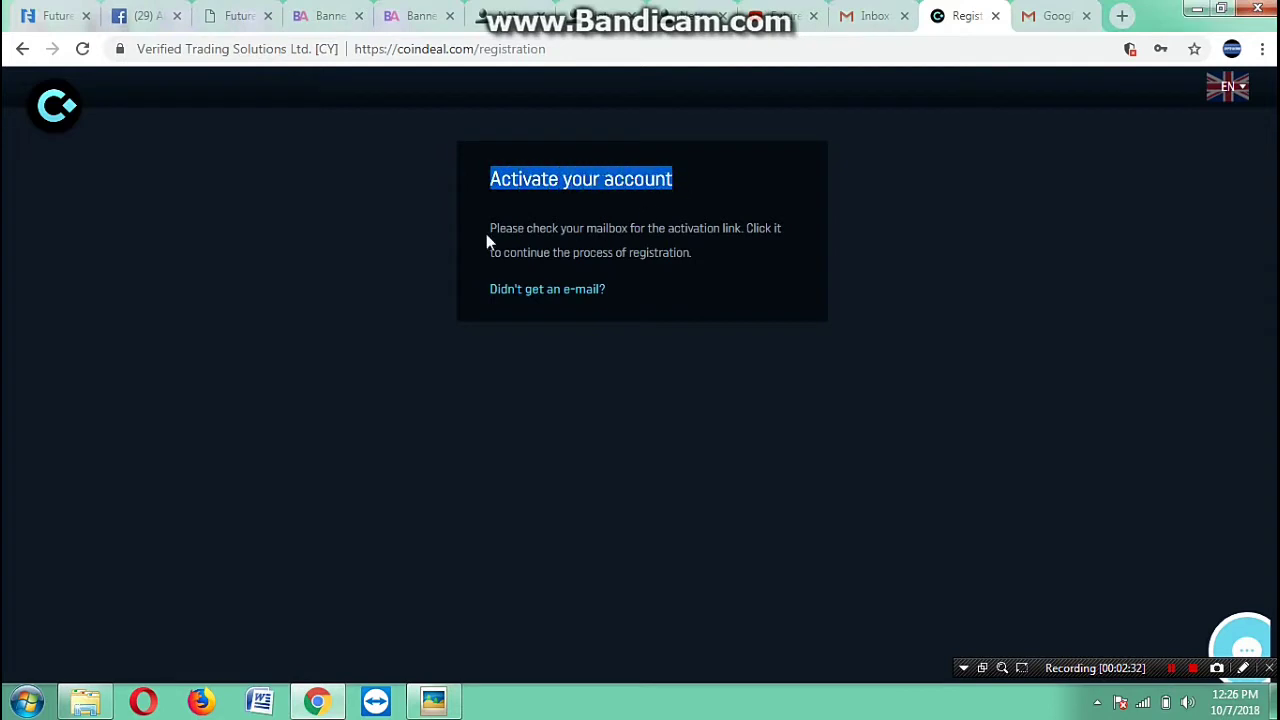
{"action": "left_click_drag", "start_coordinate": [488, 228], "coordinate": [784, 235]}
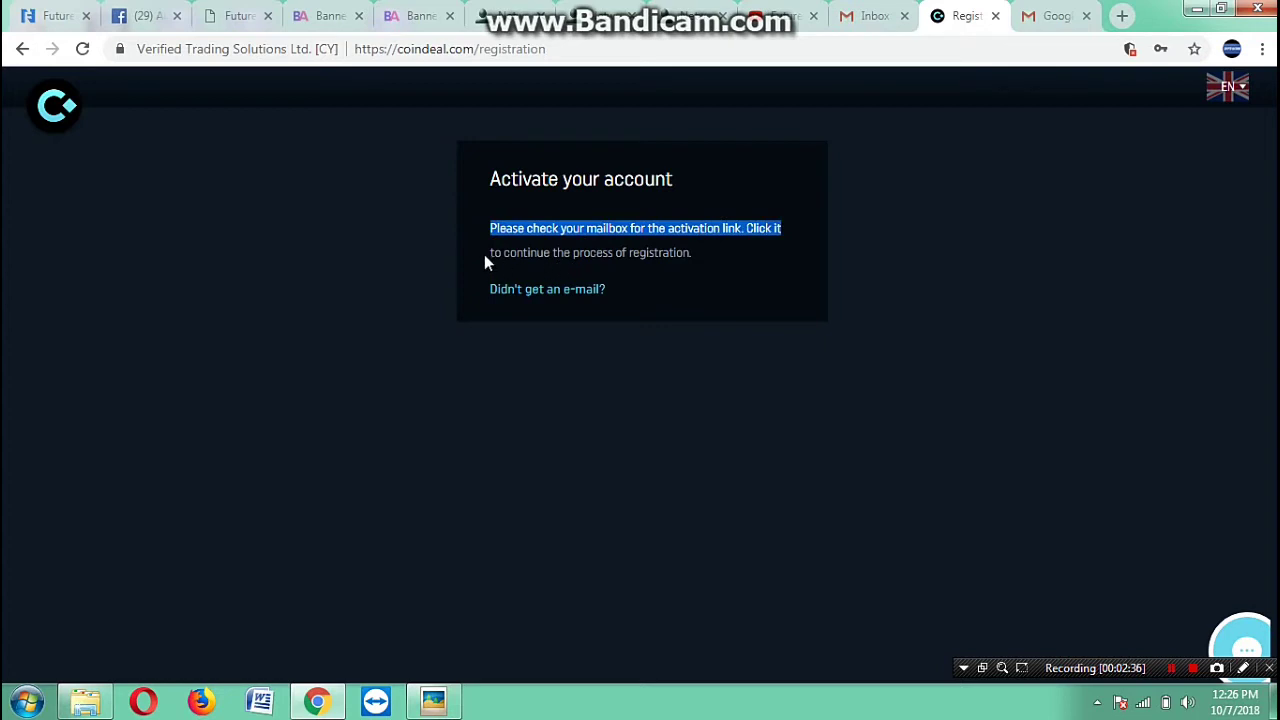
{"action": "left_click_drag", "start_coordinate": [488, 252], "coordinate": [692, 256]}
{"action": "left_click_drag", "start_coordinate": [488, 291], "coordinate": [607, 289]}
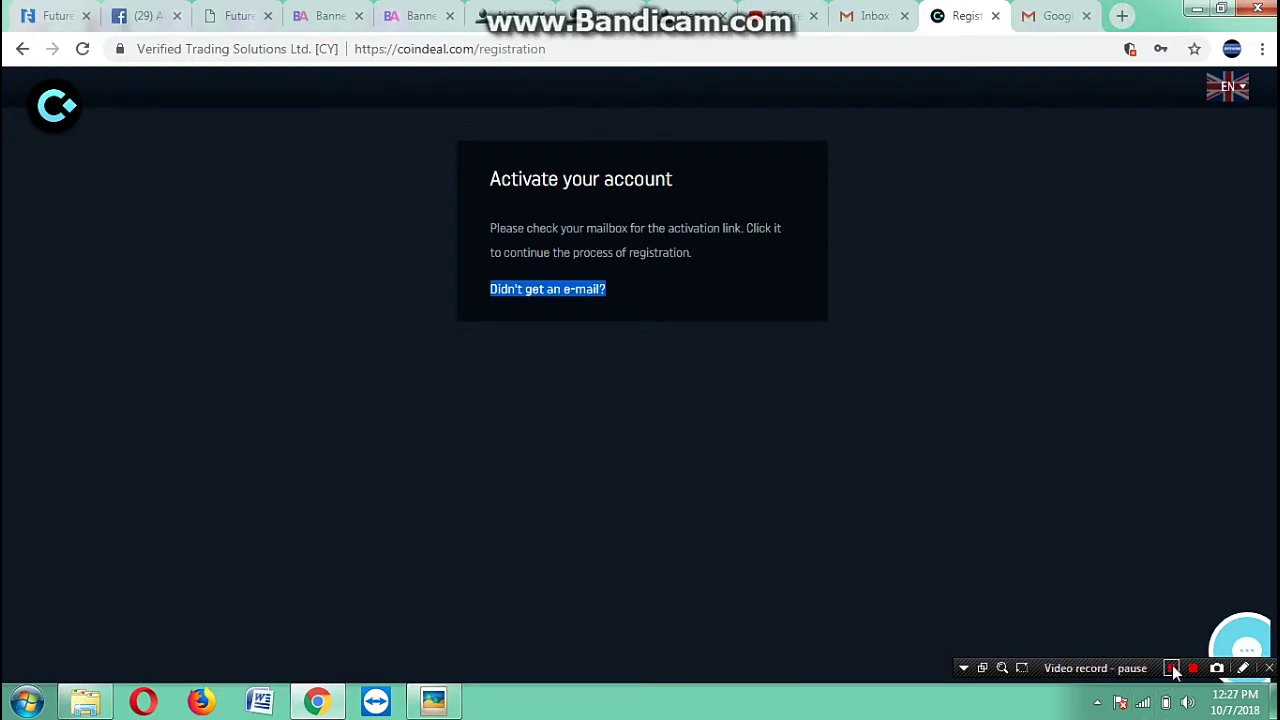
{"action": "left_click", "coordinate": [1171, 668]}
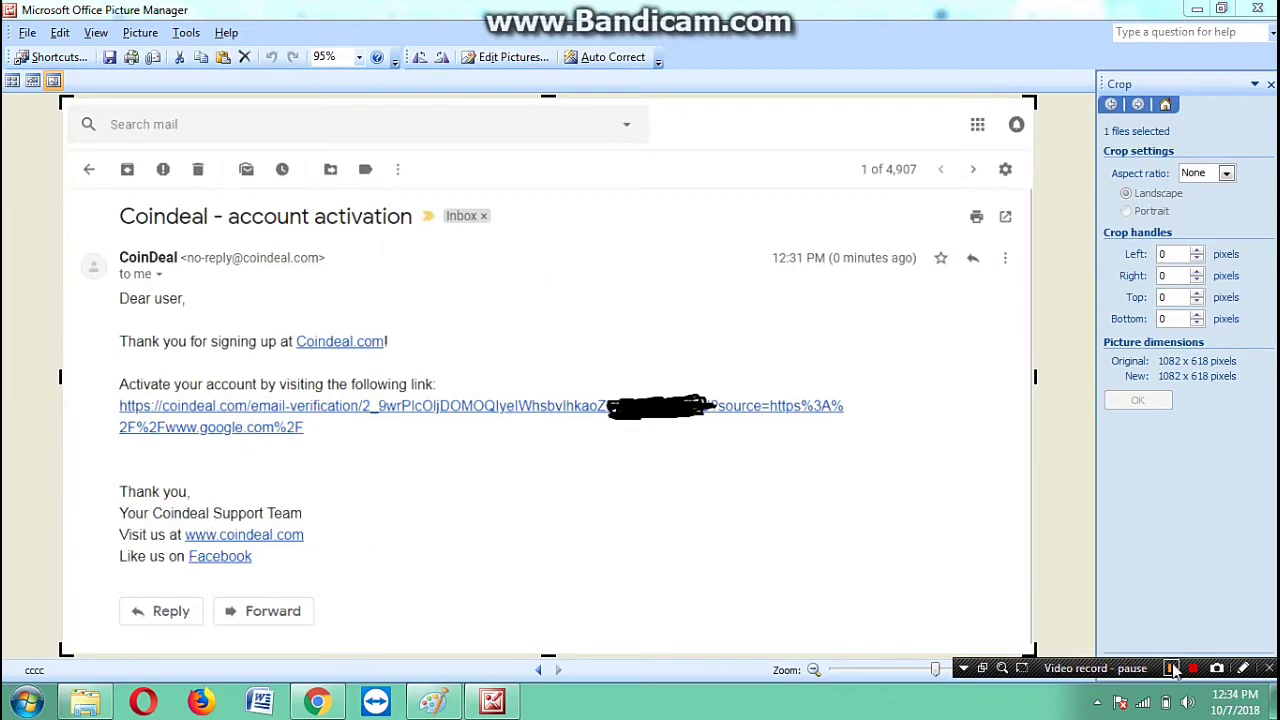
{"action": "left_click", "coordinate": [1171, 667]}
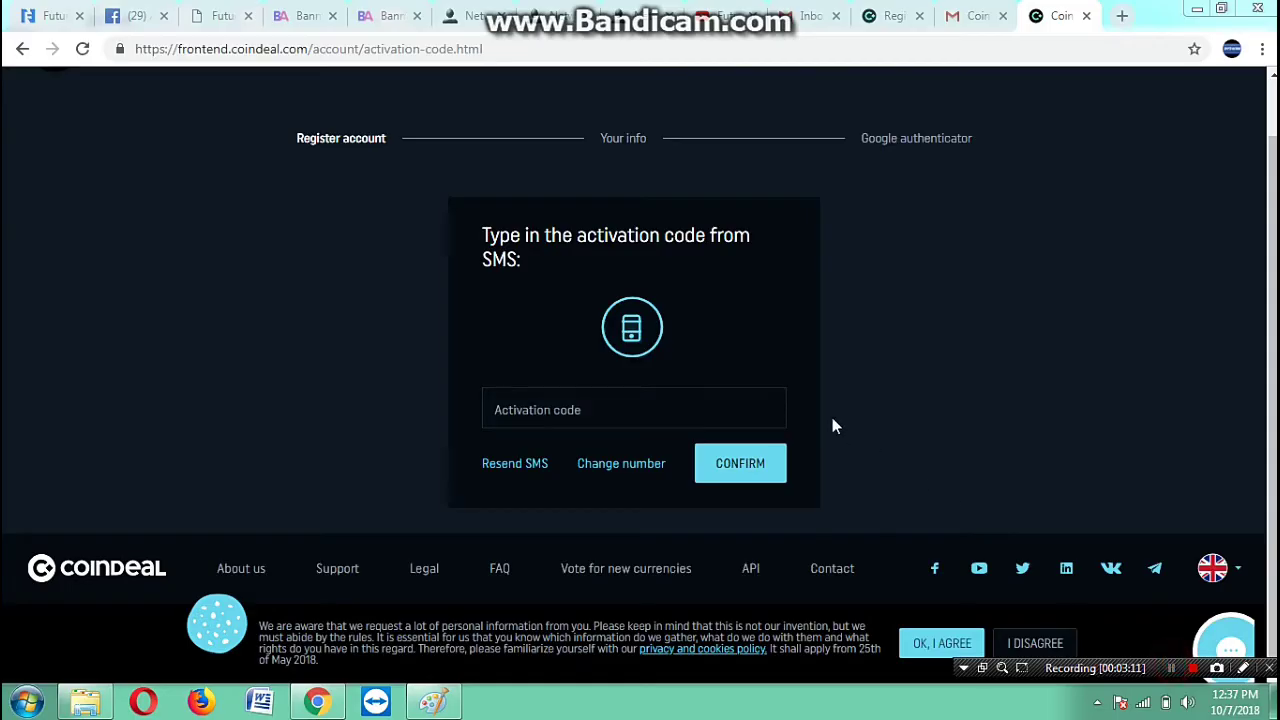
{"action": "left_click", "coordinate": [588, 128]}
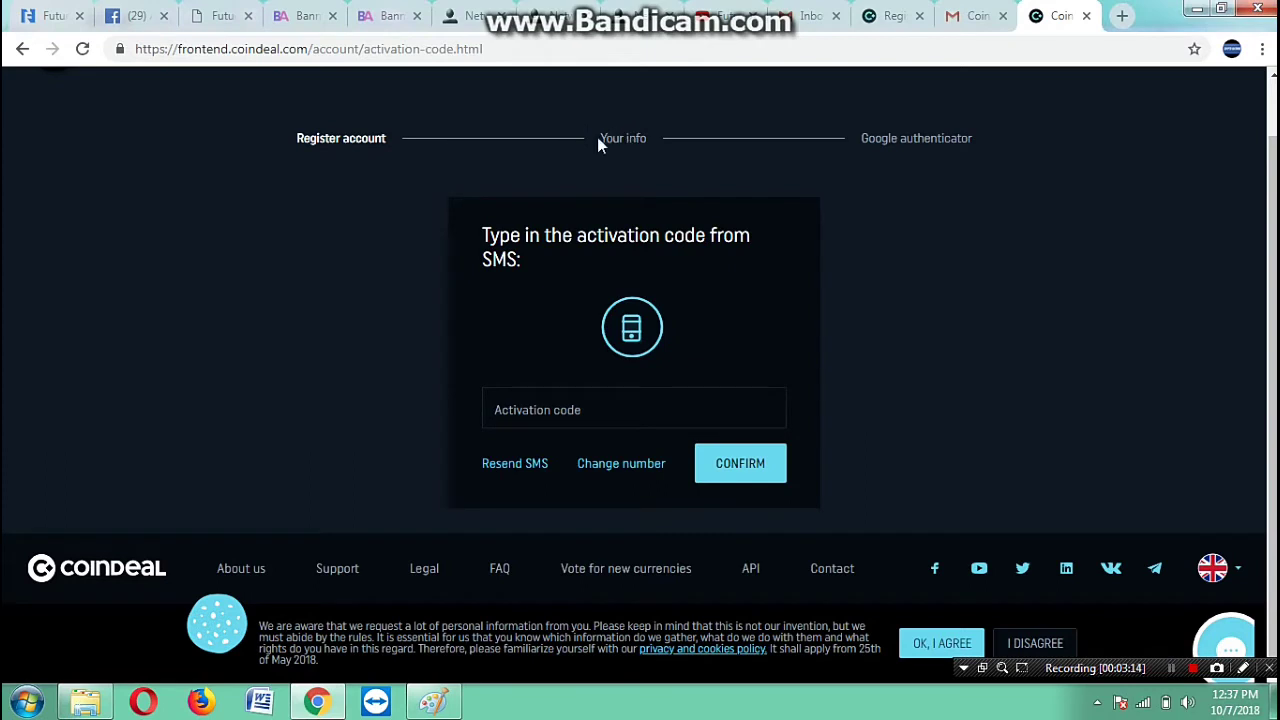
{"action": "left_click_drag", "start_coordinate": [597, 137], "coordinate": [647, 133]}
{"action": "left_click_drag", "start_coordinate": [862, 140], "coordinate": [982, 138]}
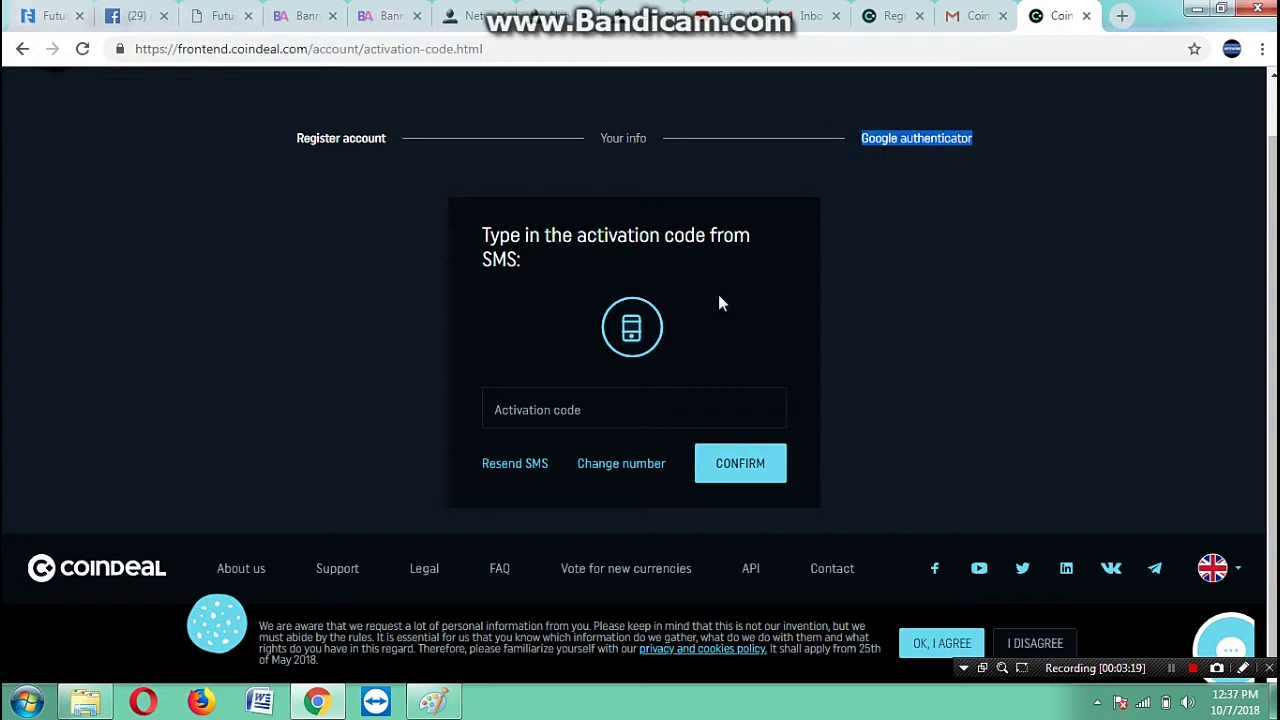
{"action": "left_click", "coordinate": [601, 410]}
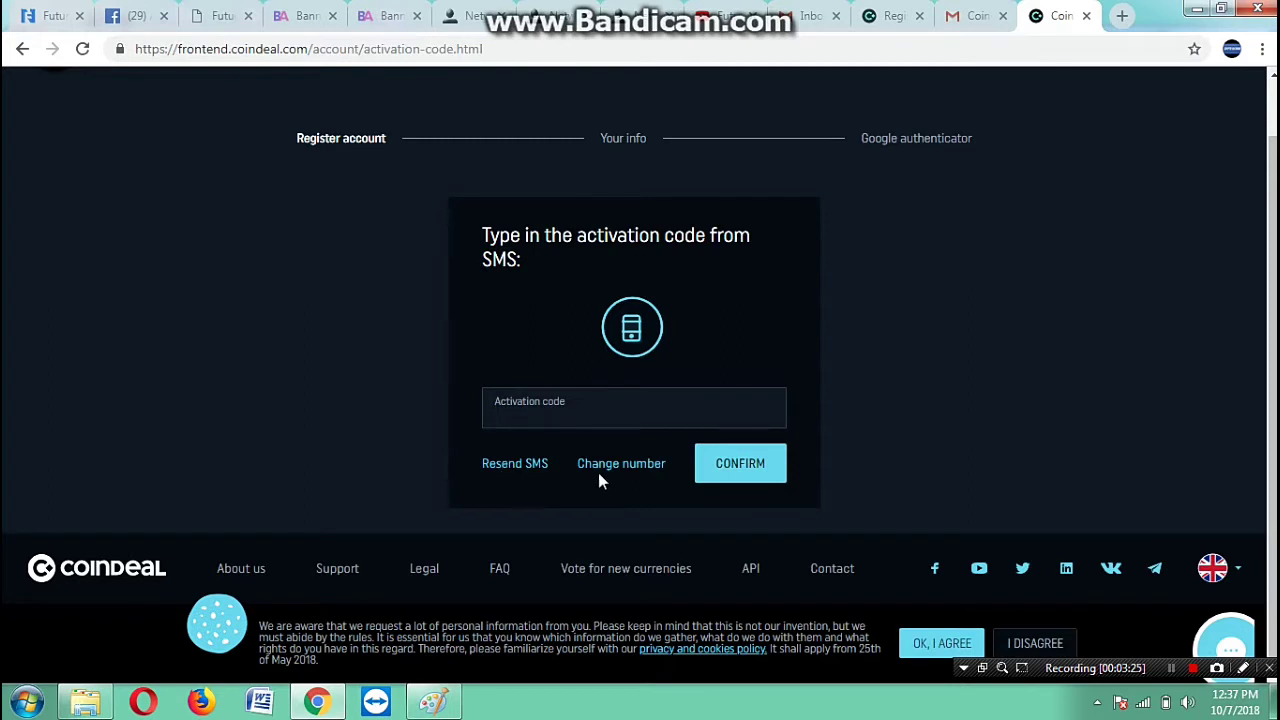
{"action": "left_click", "coordinate": [614, 404]}
Resend the activation SMS and start entering the received code in the Activation code field.
{"action": "left_click", "coordinate": [517, 466]}
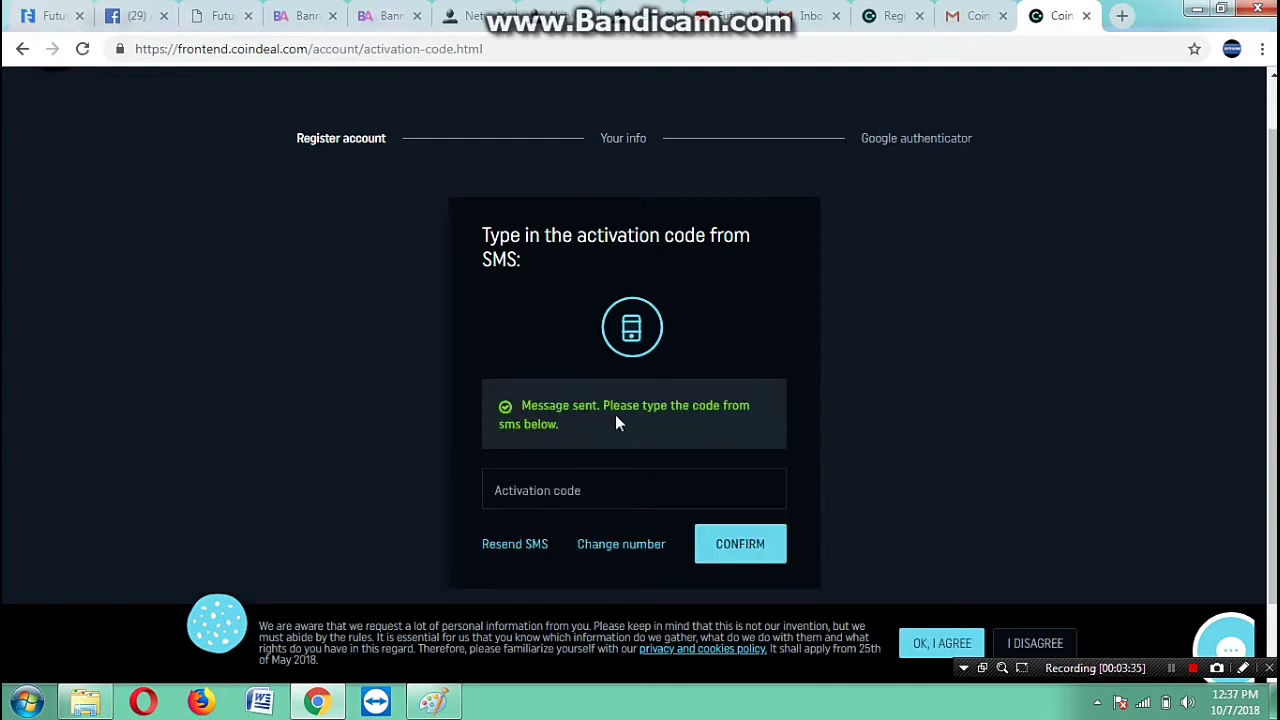
{"action": "left_click", "coordinate": [588, 489]}
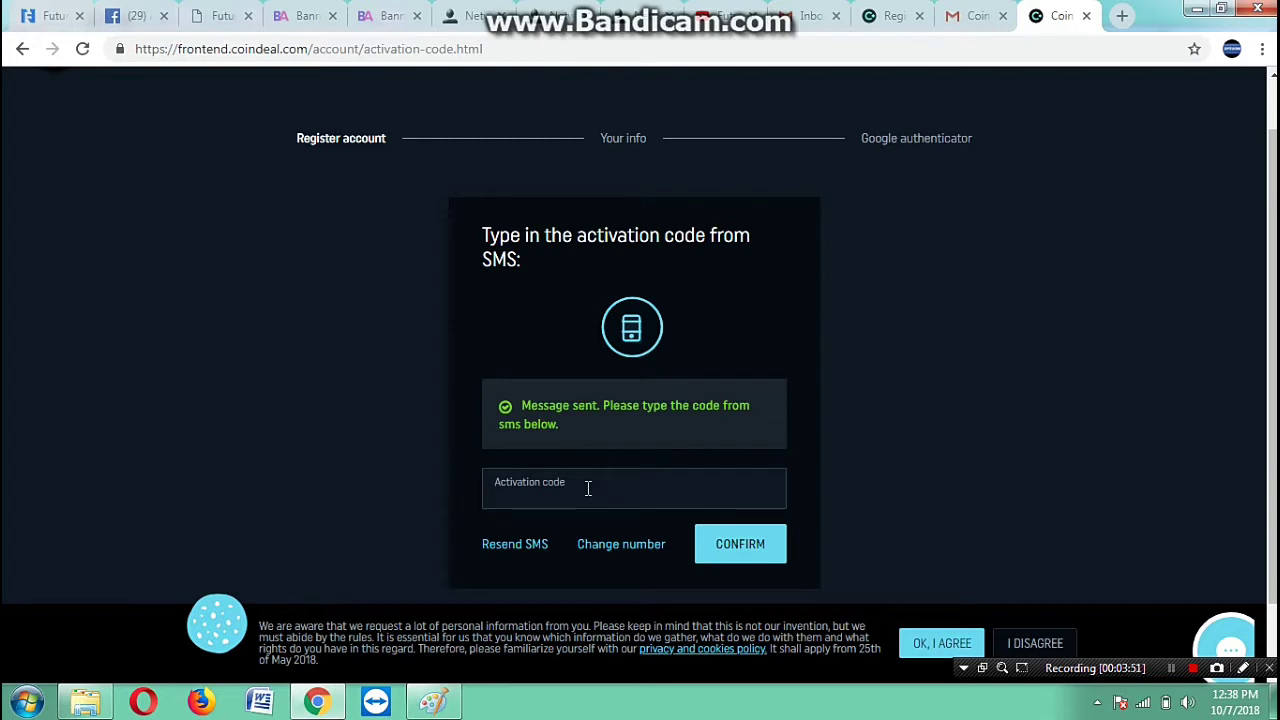
Finish entering the SMS activation code and confirm it.
{"action": "left_click", "coordinate": [745, 549]}
{"action": "left_click", "coordinate": [1171, 668]}
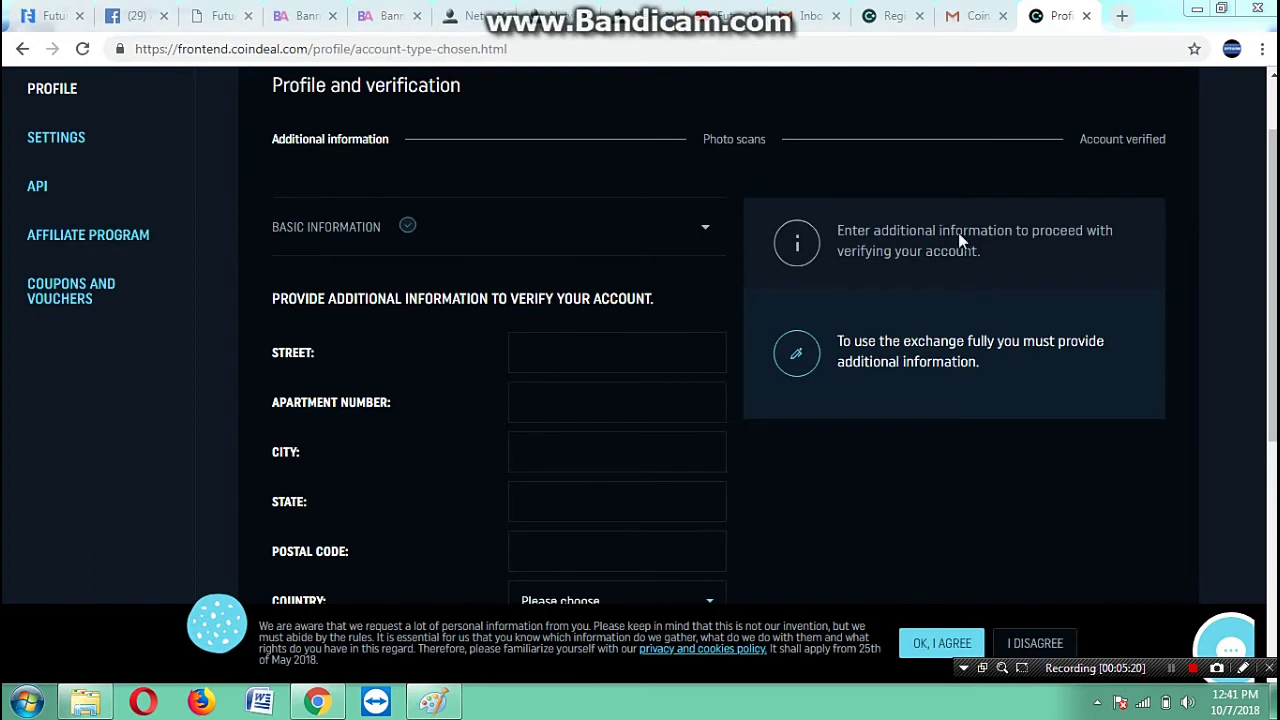
{"action": "left_click", "coordinate": [1243, 668]}
Step through the Street, Apartment Number, City, State and Postal Code fields of the verification form.
{"action": "left_click", "coordinate": [570, 344]}
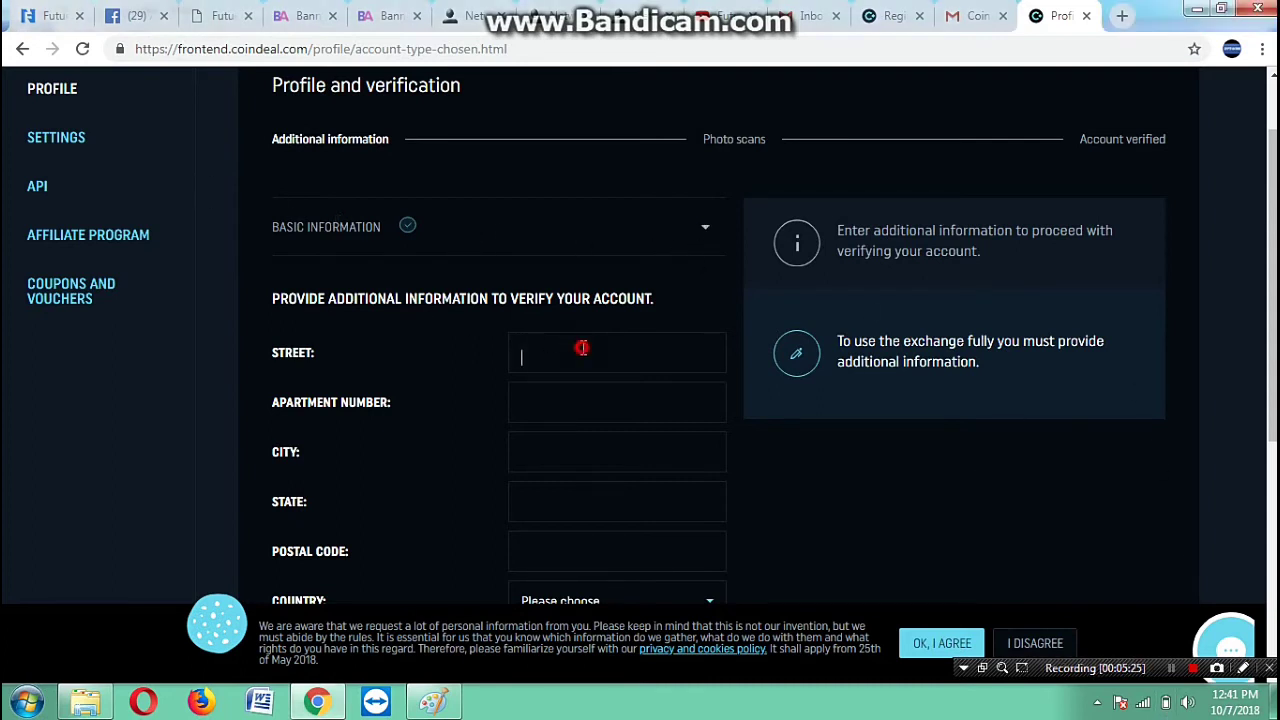
{"action": "left_click", "coordinate": [530, 402]}
{"action": "left_click", "coordinate": [528, 452]}
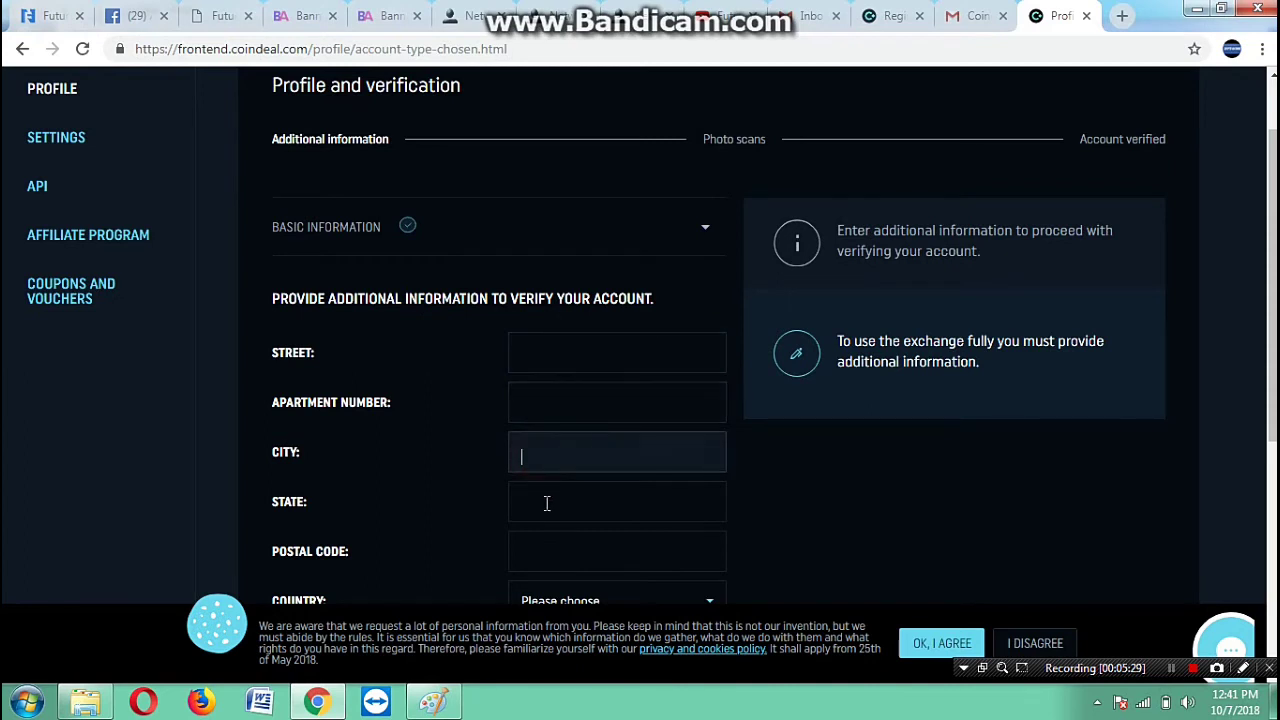
{"action": "left_click", "coordinate": [545, 505]}
{"action": "left_click", "coordinate": [556, 551]}
{"action": "scroll", "coordinate": [557, 540], "scroll_direction": "down", "scroll_amount": 3}
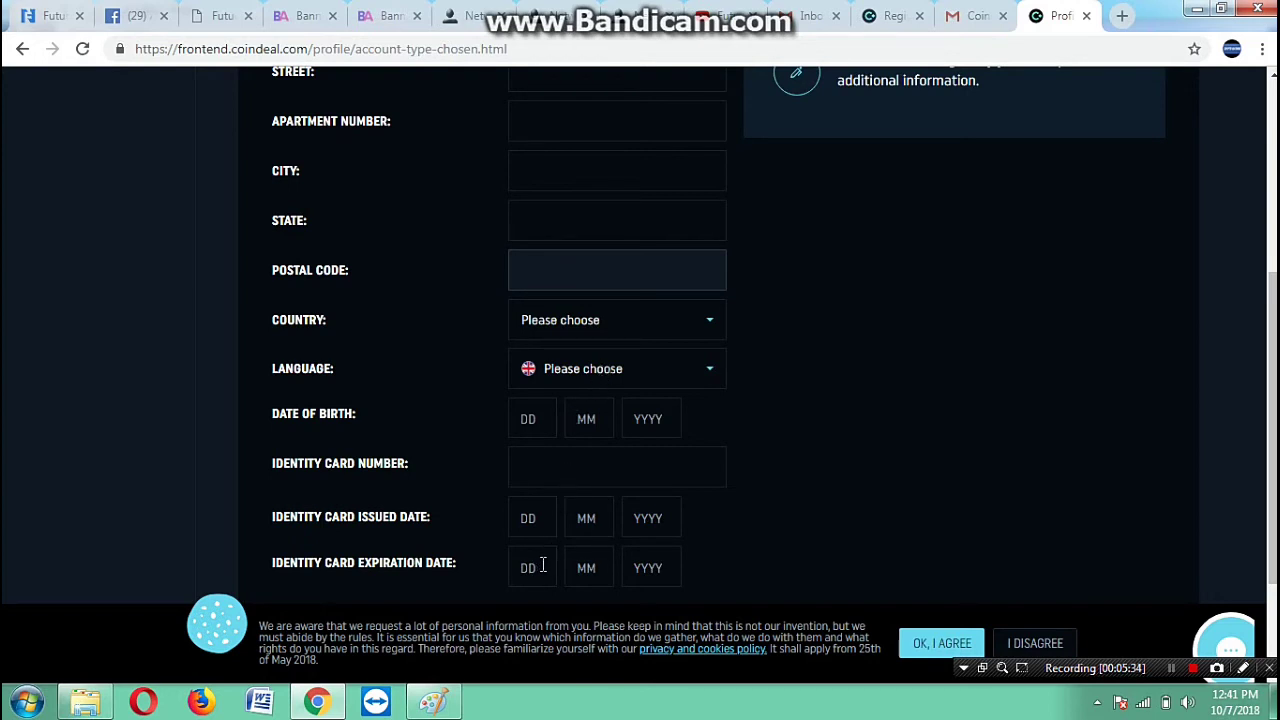
{"action": "scroll", "coordinate": [545, 530], "scroll_direction": "down", "scroll_amount": 2}
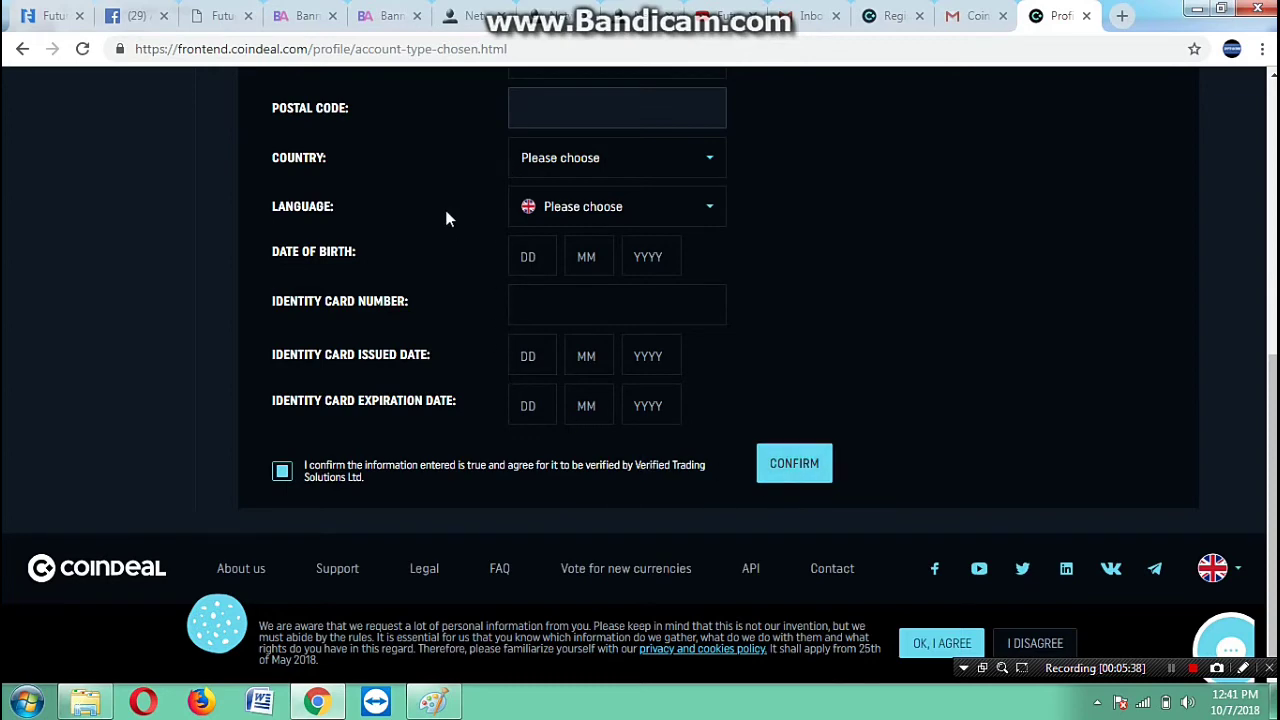
{"action": "scroll", "coordinate": [411, 280], "scroll_direction": "up", "scroll_amount": 5}
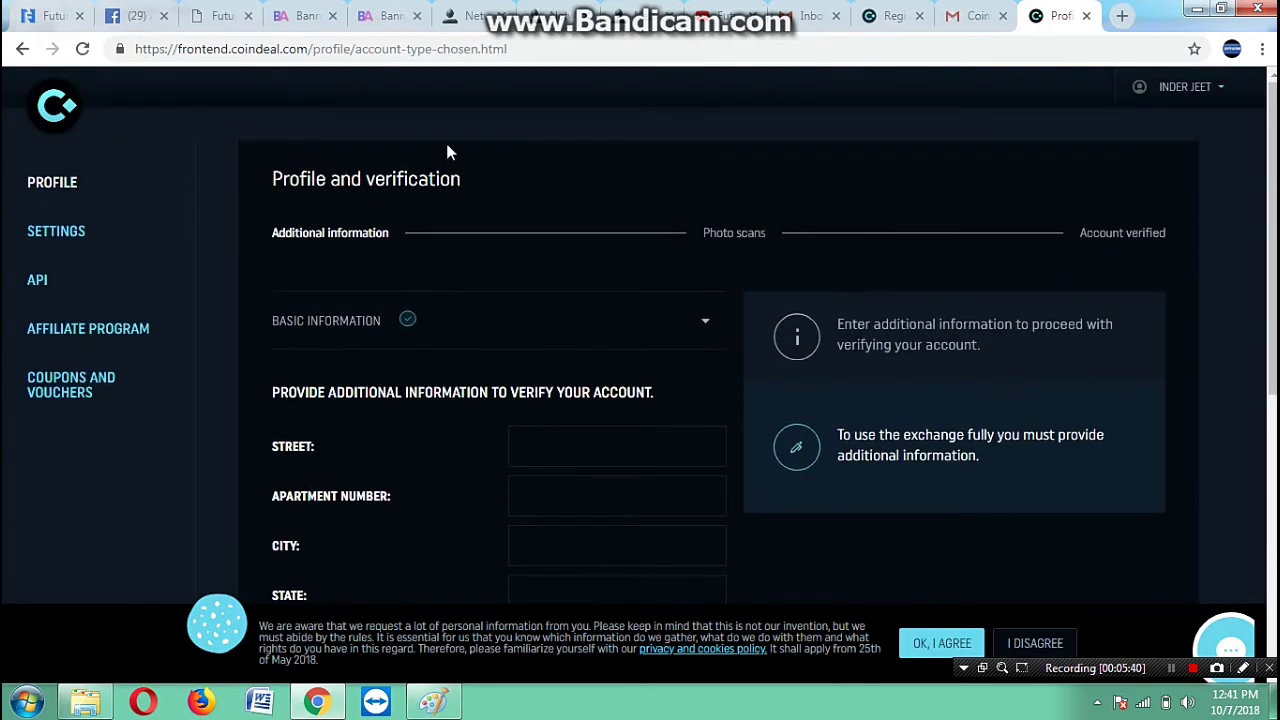
{"action": "scroll", "coordinate": [858, 345], "scroll_direction": "down", "scroll_amount": 2}
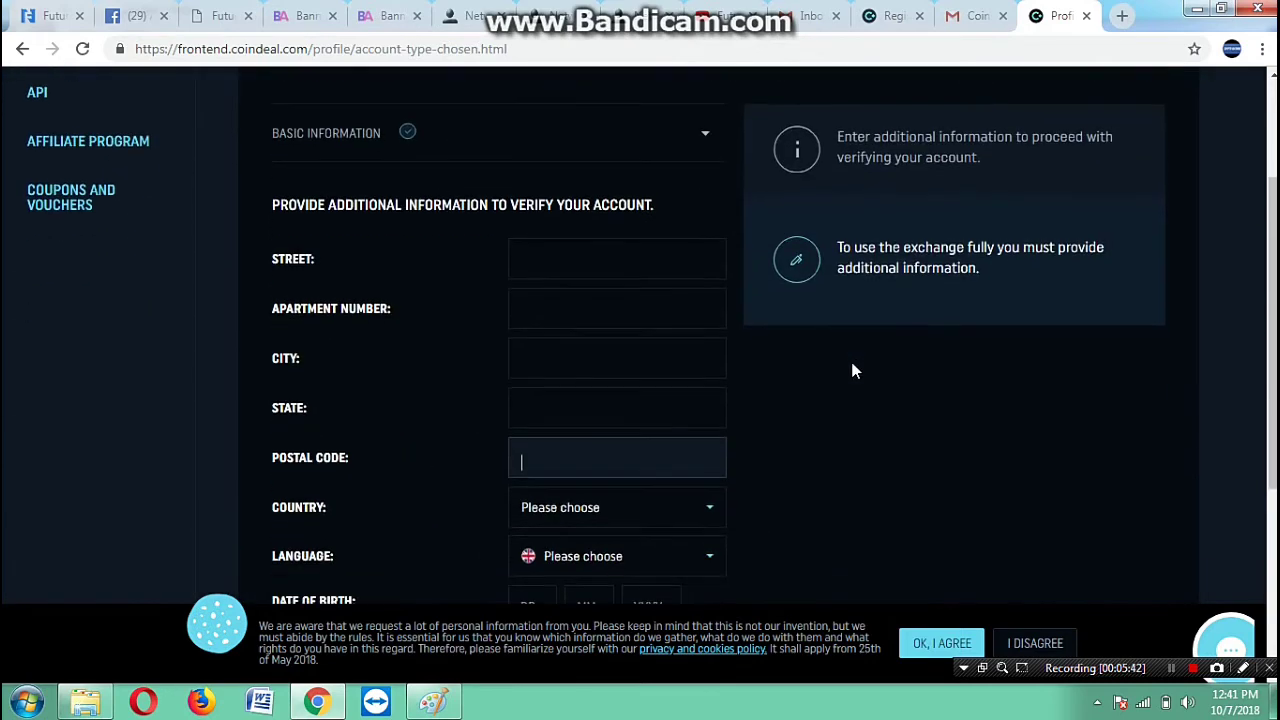
{"action": "scroll", "coordinate": [290, 245], "scroll_direction": "down", "scroll_amount": 1}
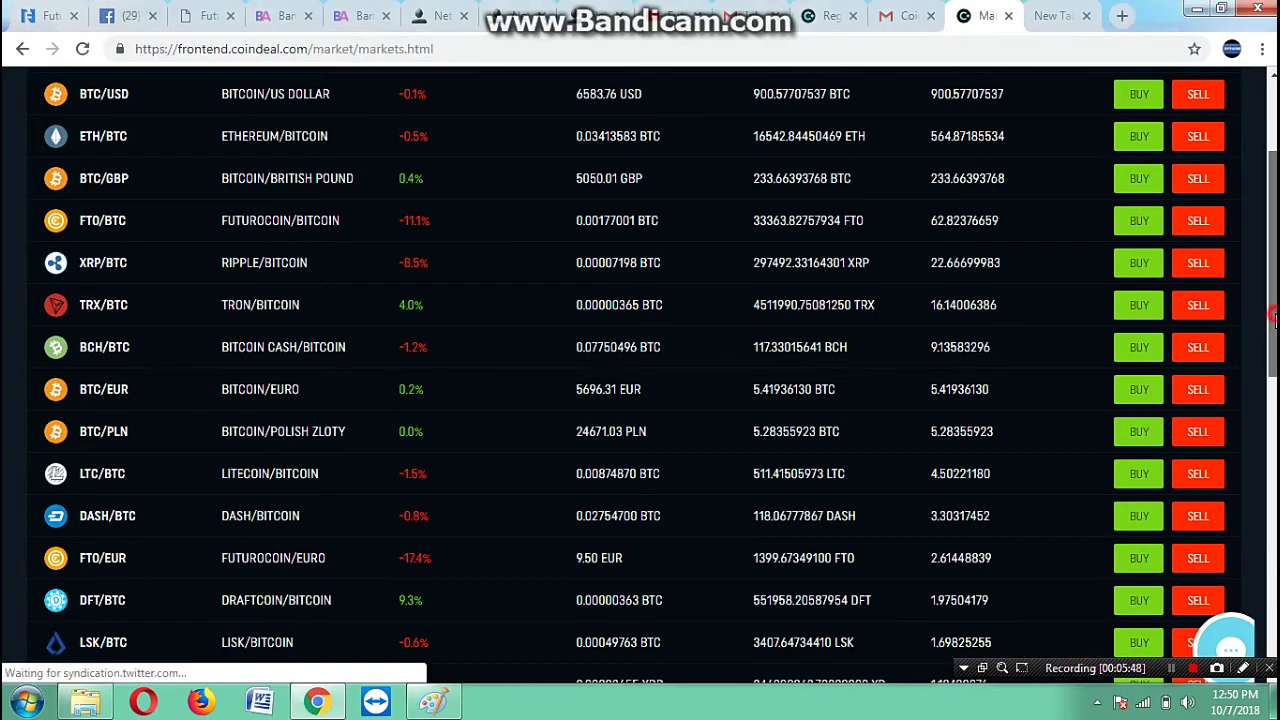
Browse the markets list of trading pairs and open the FTO/BTC market's BUY page.
{"action": "scroll", "coordinate": [1272, 300], "scroll_direction": "up", "scroll_amount": 1}
{"action": "scroll", "coordinate": [1272, 300], "scroll_direction": "up", "scroll_amount": 1}
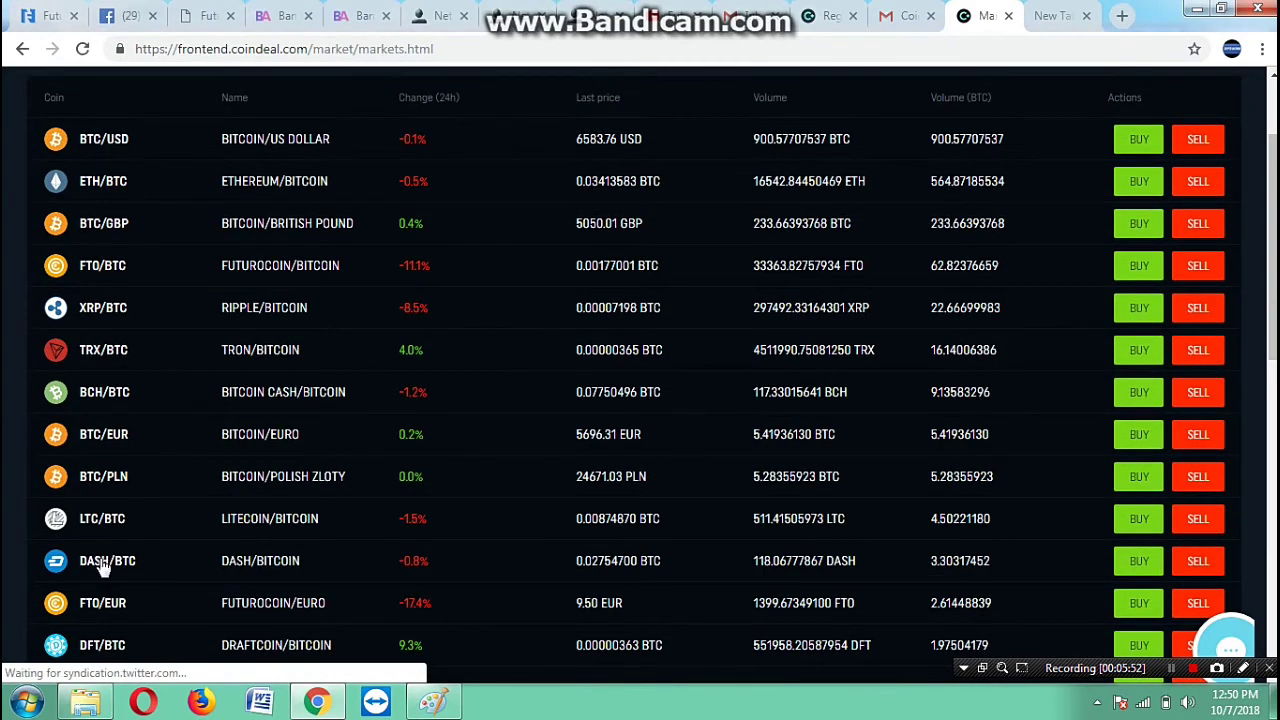
{"action": "scroll", "coordinate": [104, 603], "scroll_direction": "down", "scroll_amount": 1}
{"action": "scroll", "coordinate": [108, 600], "scroll_direction": "down", "scroll_amount": 5}
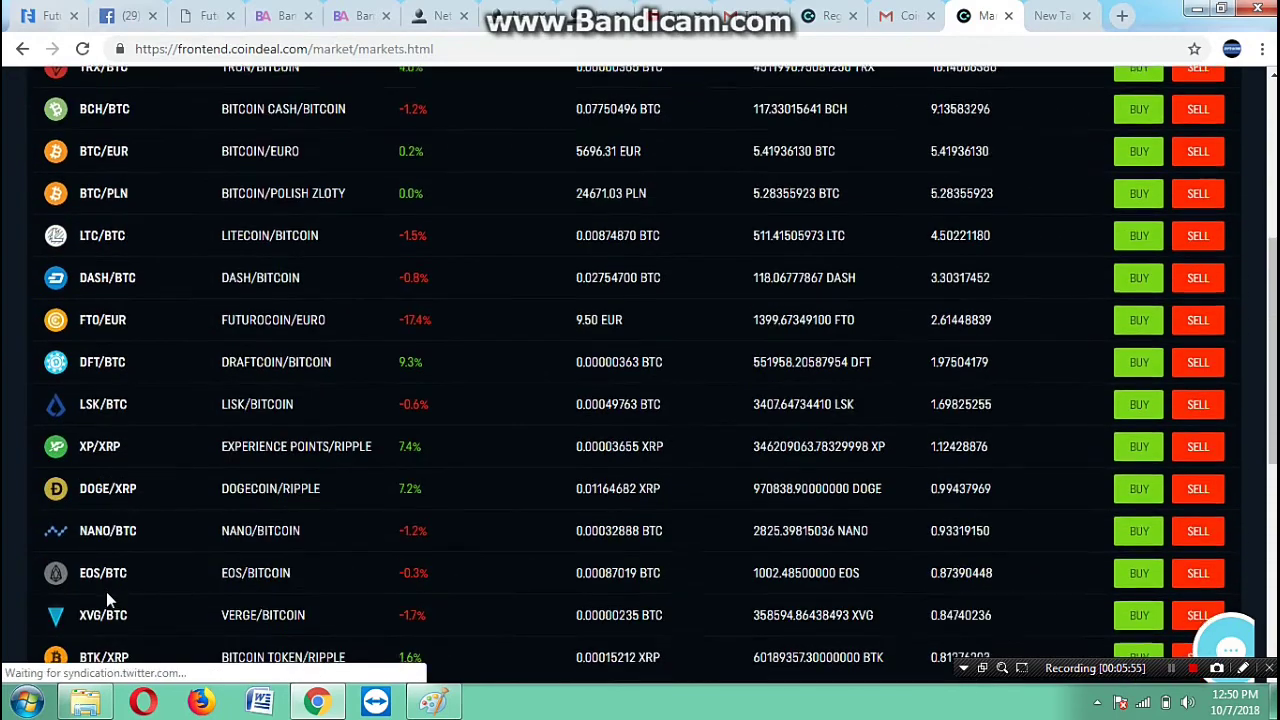
{"action": "scroll", "coordinate": [107, 594], "scroll_direction": "down", "scroll_amount": 2}
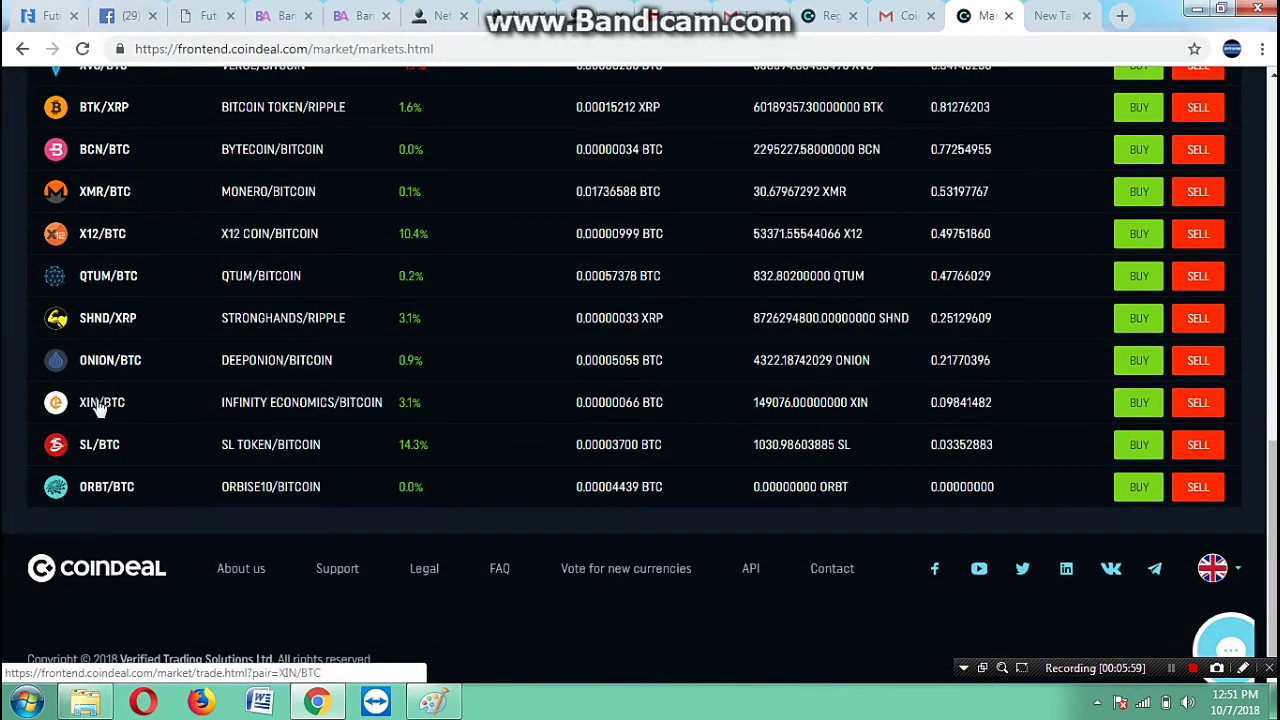
{"action": "scroll", "coordinate": [103, 412], "scroll_direction": "up", "scroll_amount": 2}
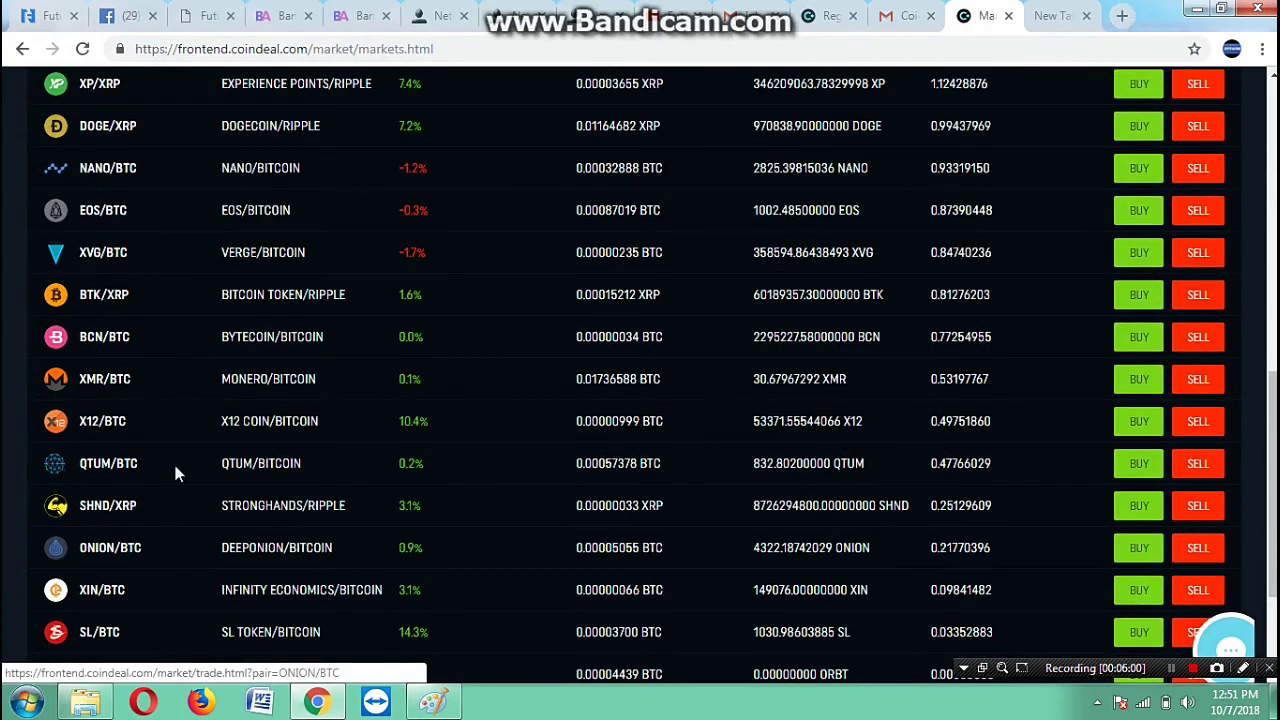
{"action": "scroll", "coordinate": [136, 428], "scroll_direction": "up", "scroll_amount": 2}
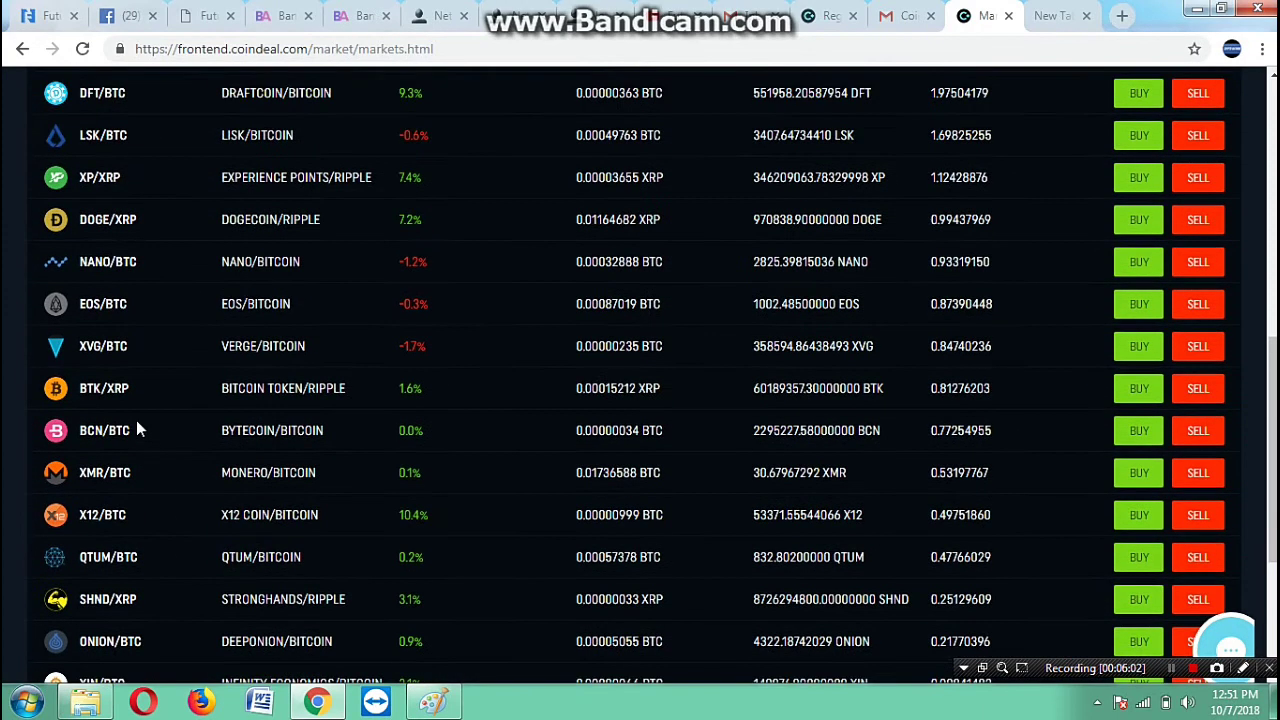
{"action": "scroll", "coordinate": [138, 428], "scroll_direction": "up", "scroll_amount": 2}
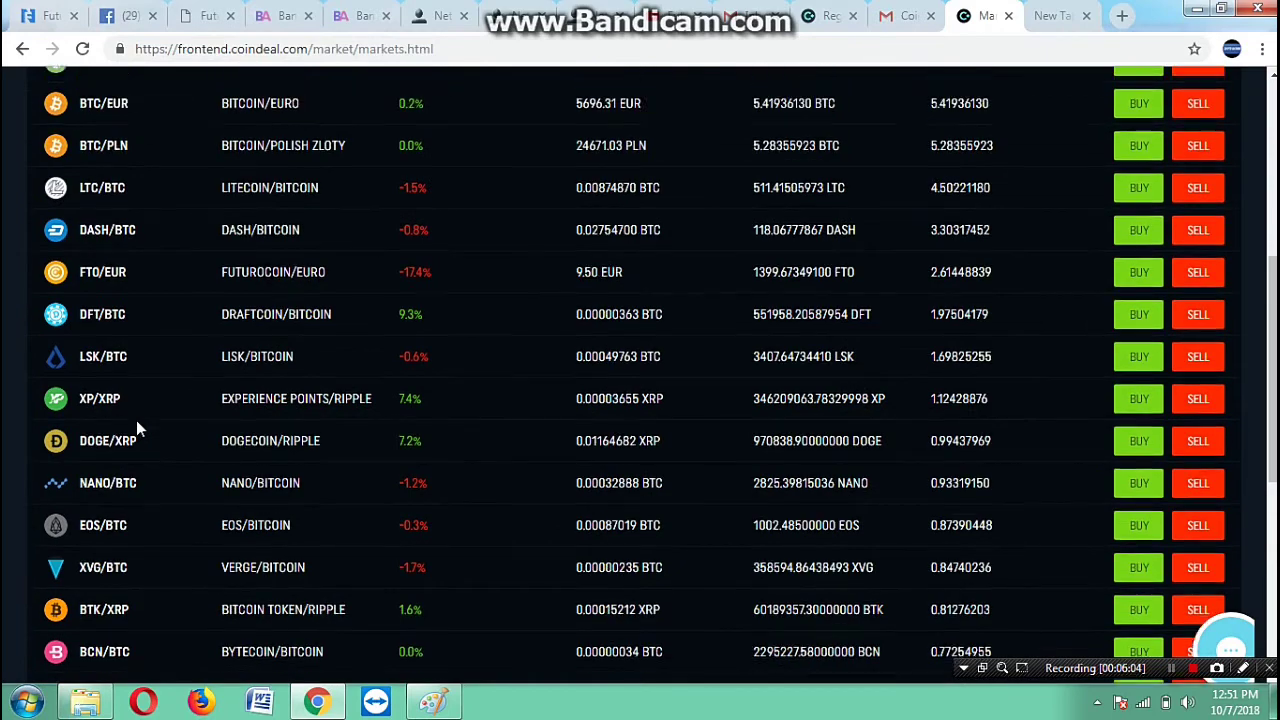
{"action": "scroll", "coordinate": [138, 428], "scroll_direction": "up", "scroll_amount": 1}
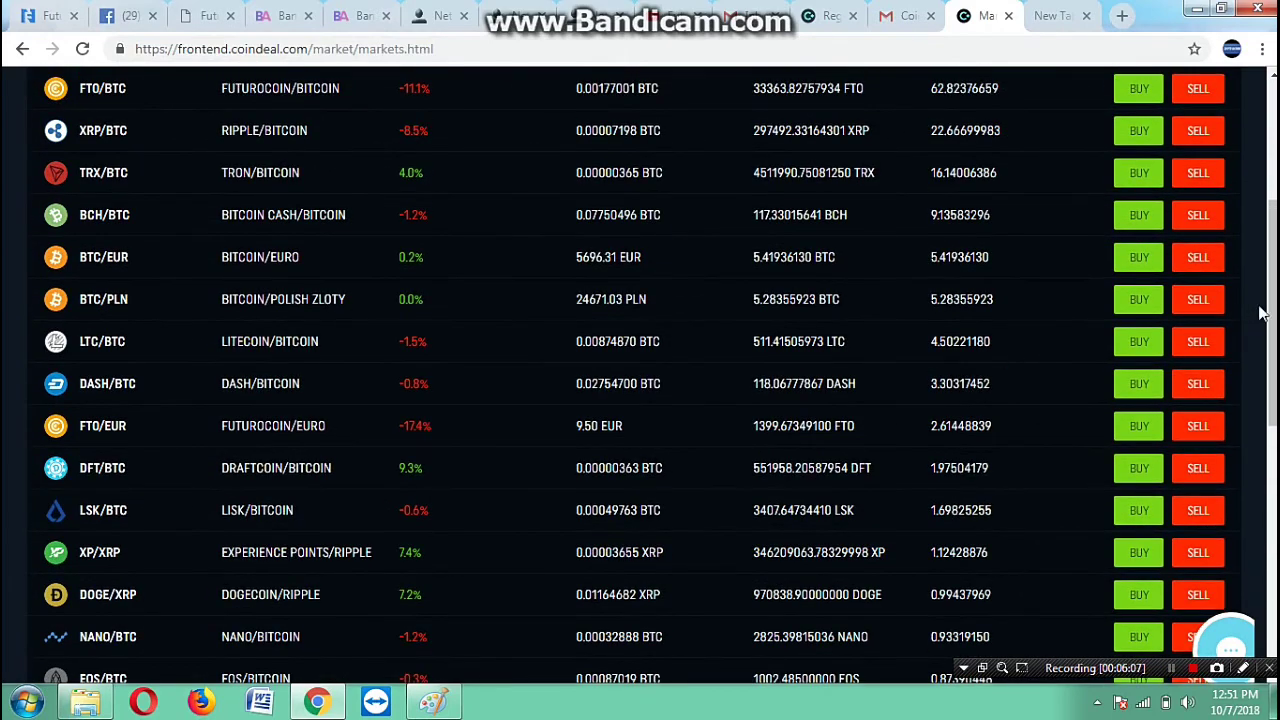
{"action": "scroll", "coordinate": [660, 380], "scroll_direction": "up", "scroll_amount": 2}
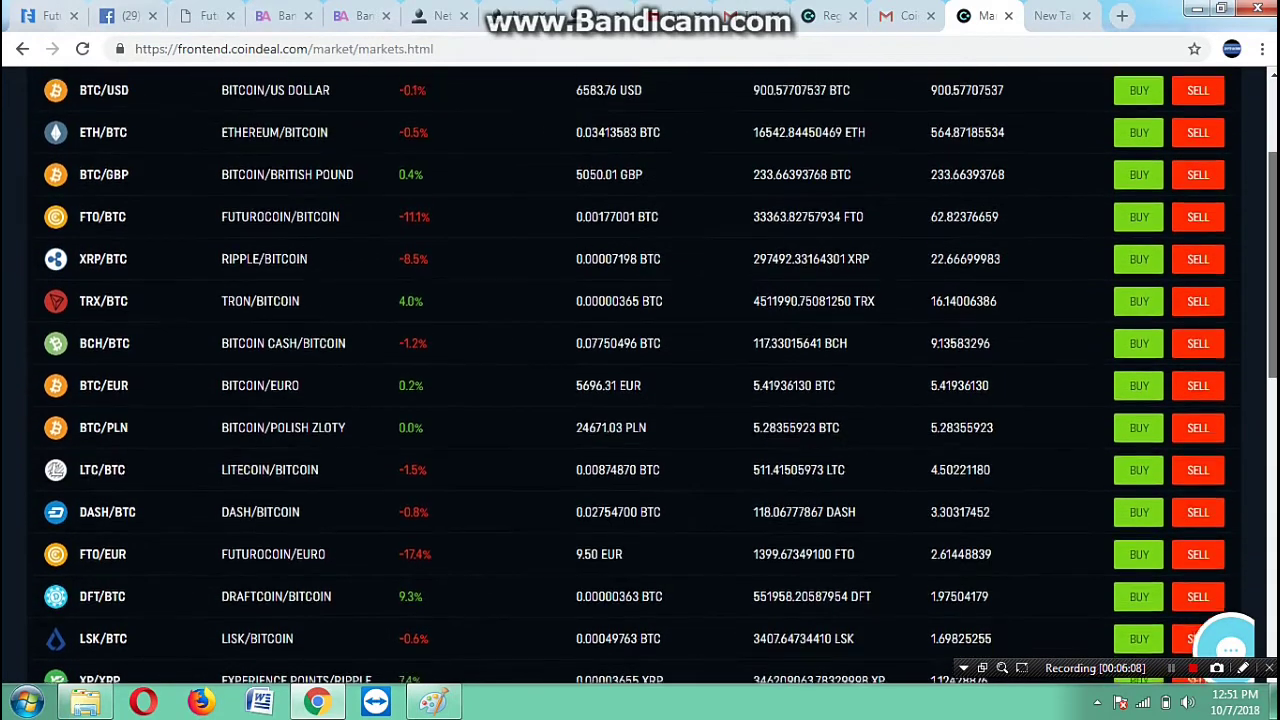
{"action": "scroll", "coordinate": [480, 277], "scroll_direction": "down", "scroll_amount": 1}
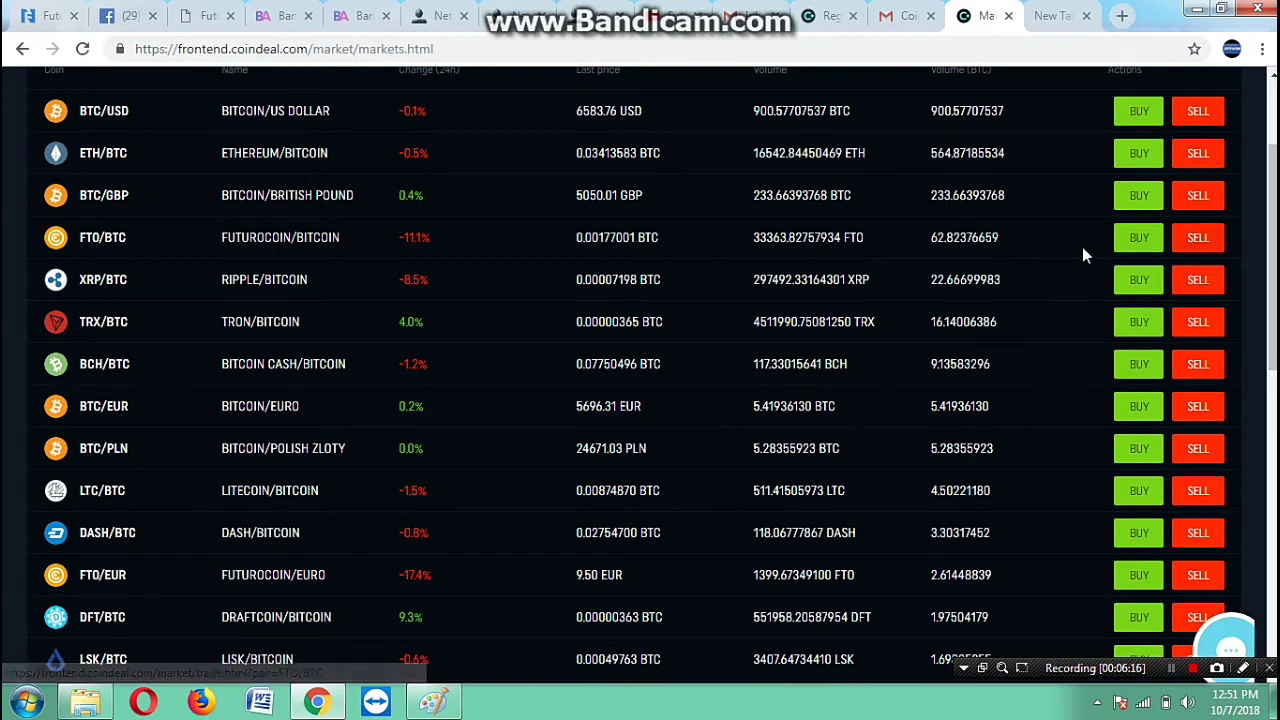
{"action": "left_click", "coordinate": [1143, 240]}
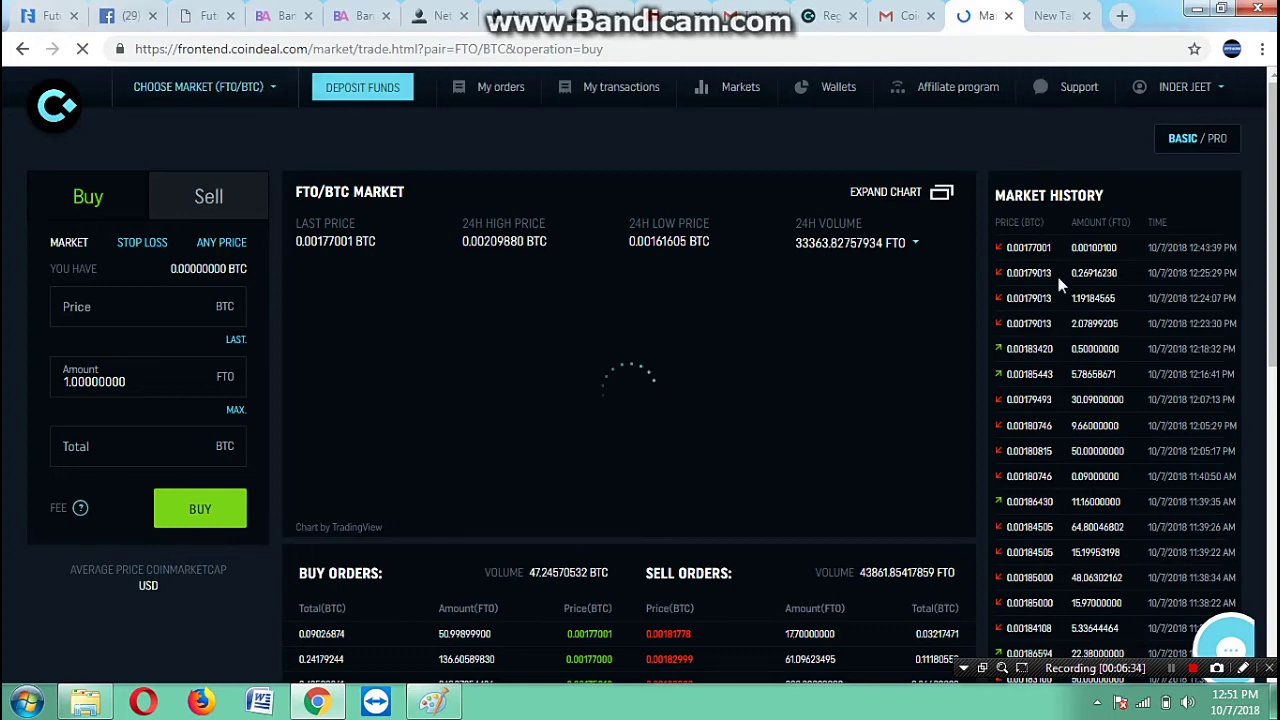
Scroll the FTO/BTC trade page to view its buy form, market stats and orders.
{"action": "scroll", "coordinate": [1057, 285], "scroll_direction": "down", "scroll_amount": 1}
{"action": "scroll", "coordinate": [539, 237], "scroll_direction": "up", "scroll_amount": 1}
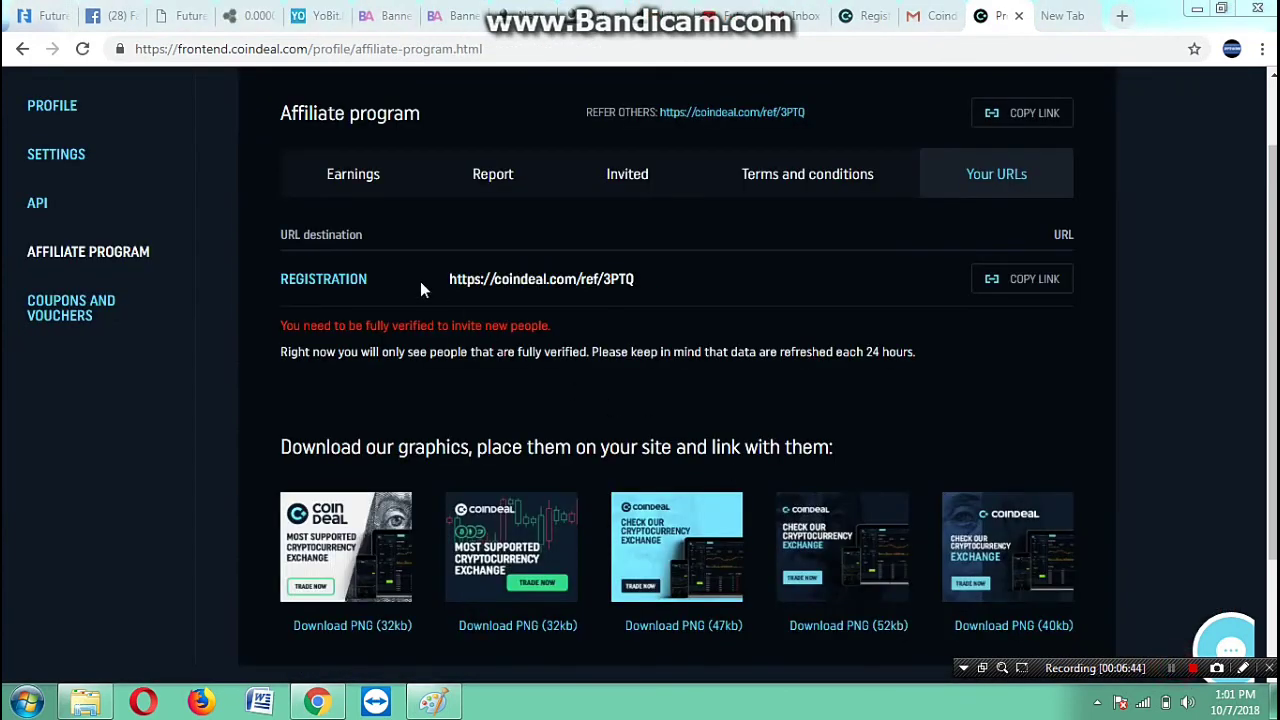
Highlight the referral registration link and the notes that full verification is required.
{"action": "left_click_drag", "start_coordinate": [420, 281], "coordinate": [638, 278]}
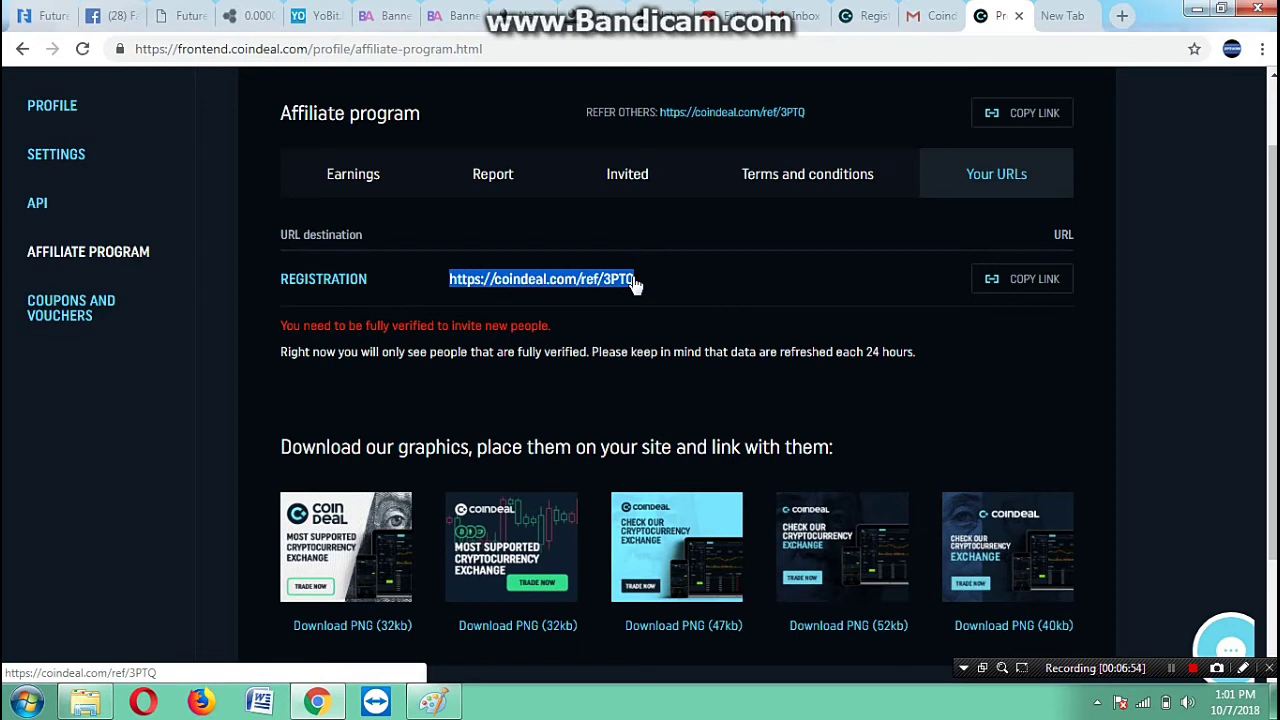
{"action": "left_click_drag", "start_coordinate": [278, 326], "coordinate": [555, 327]}
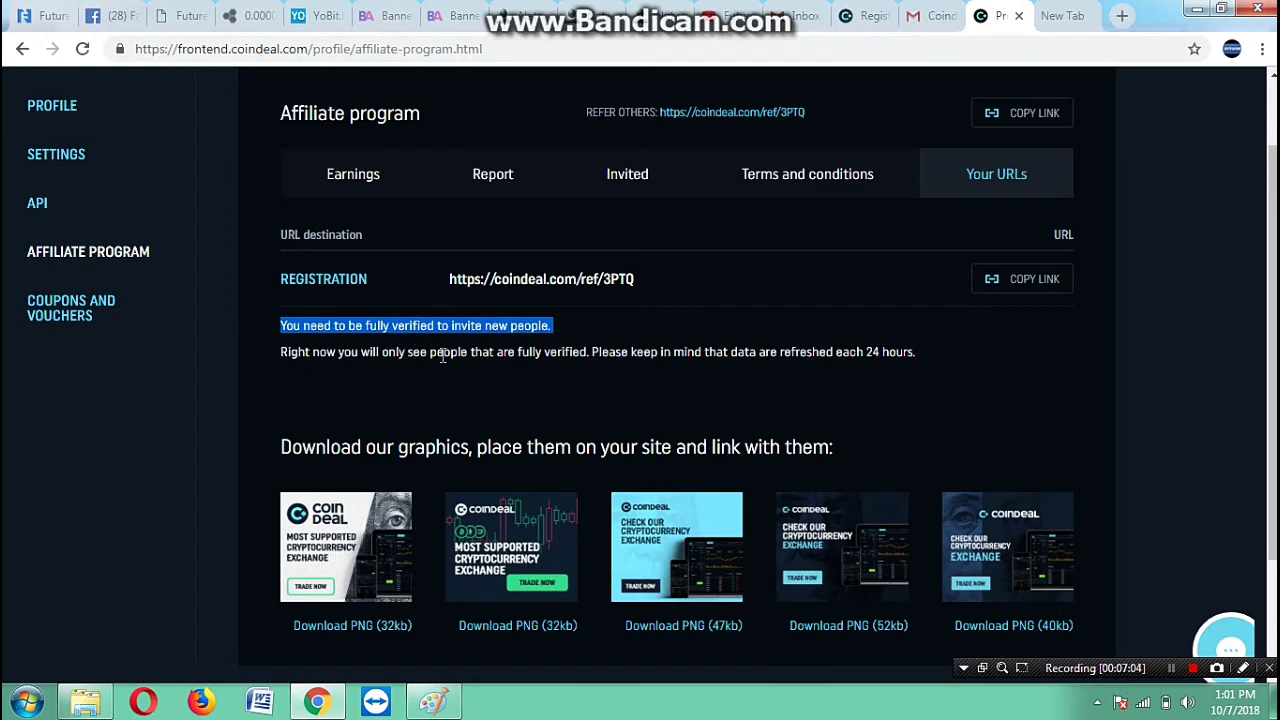
{"action": "left_click_drag", "start_coordinate": [273, 353], "coordinate": [749, 363]}
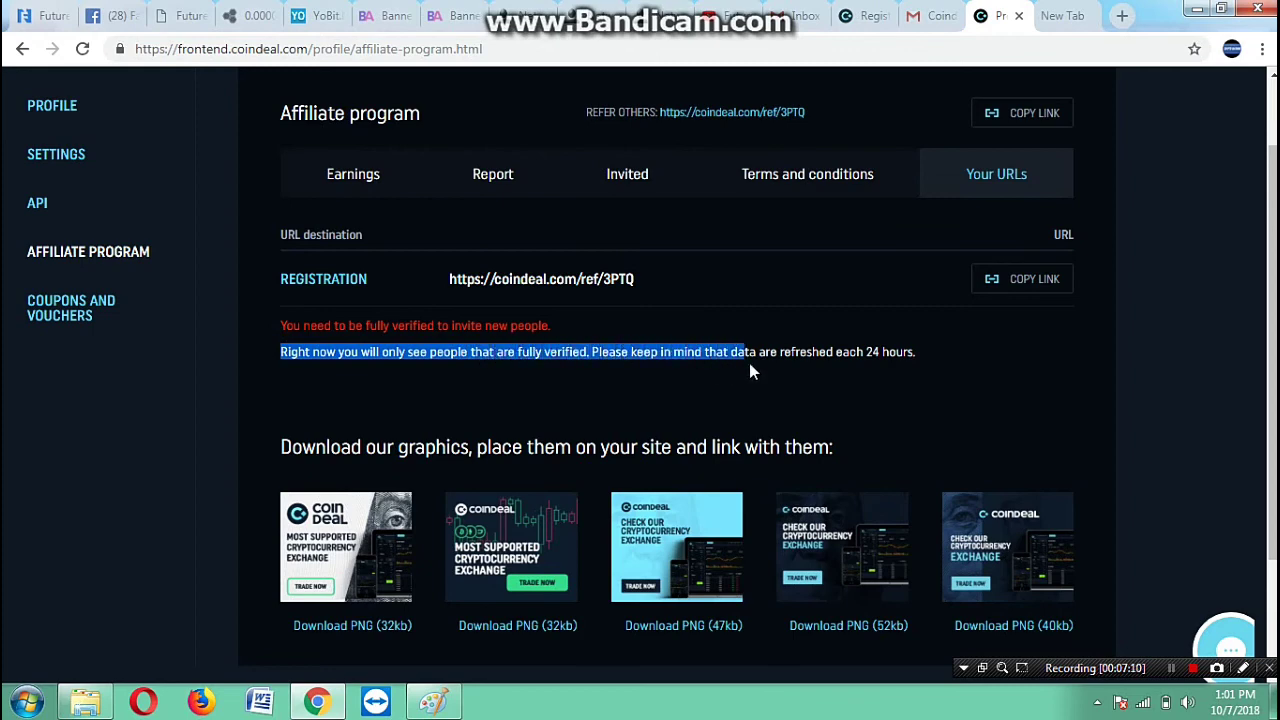